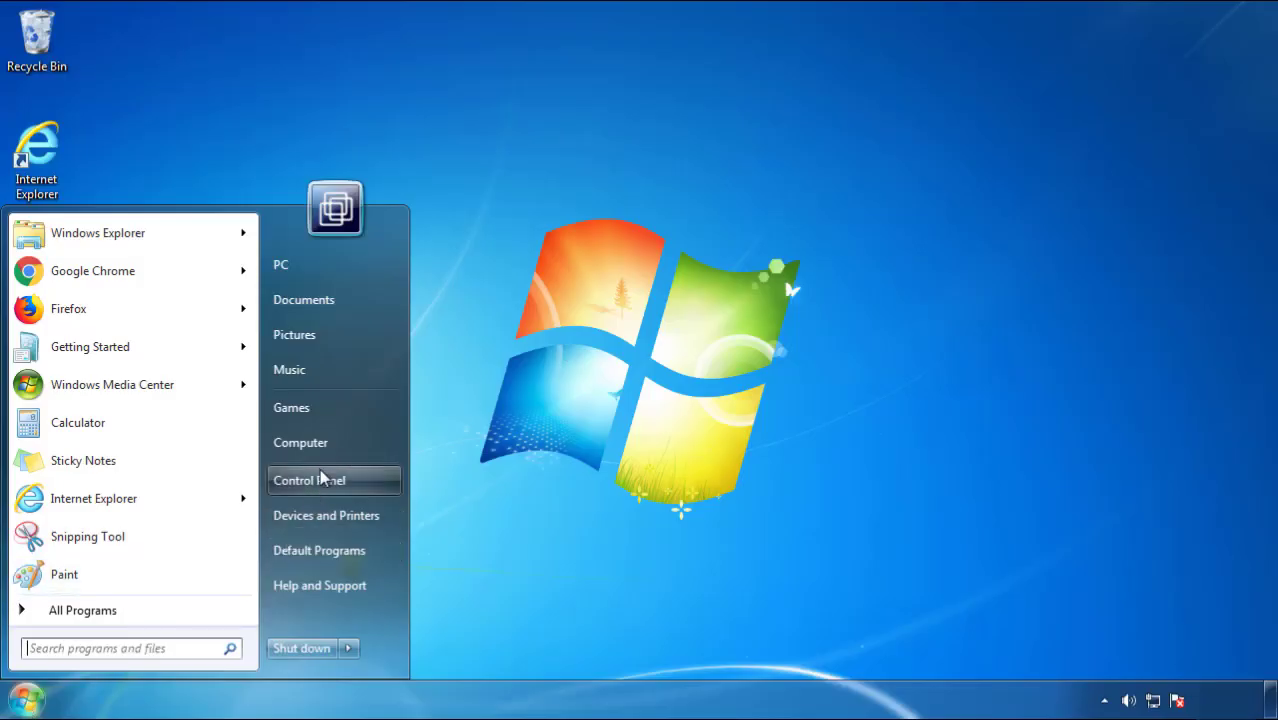
Open Programs and Features from Control Panel and sort by Installed On, newest first
left_click(320, 470)
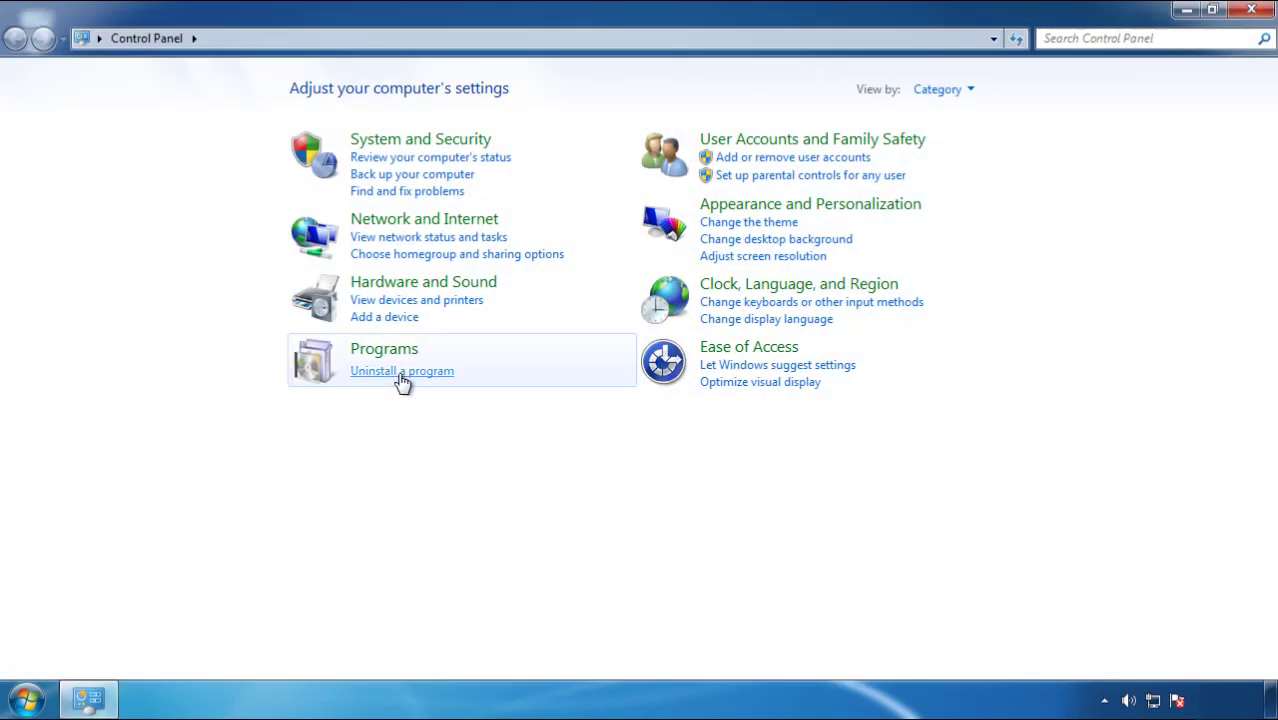
left_click(400, 382)
left_click(752, 192)
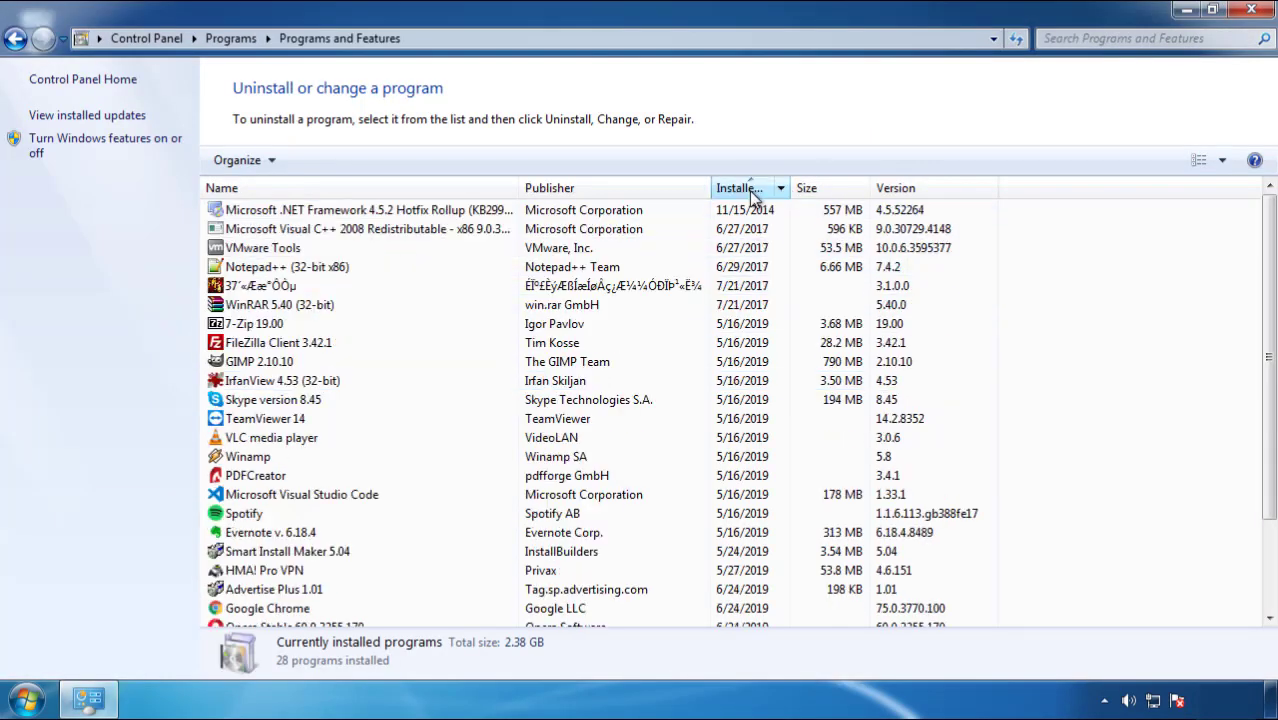
left_click(752, 192)
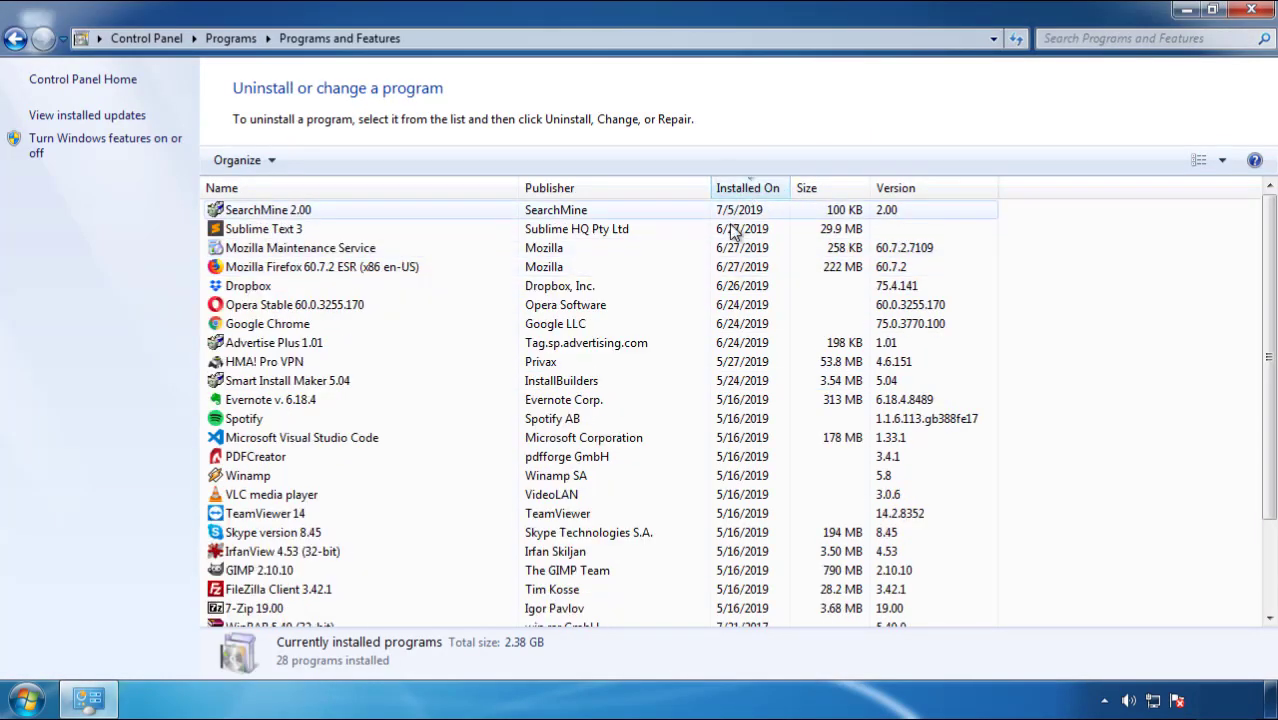
Uninstall SearchMine 2.00 and finish its uninstall wizard
left_click(268, 212)
left_click(318, 160)
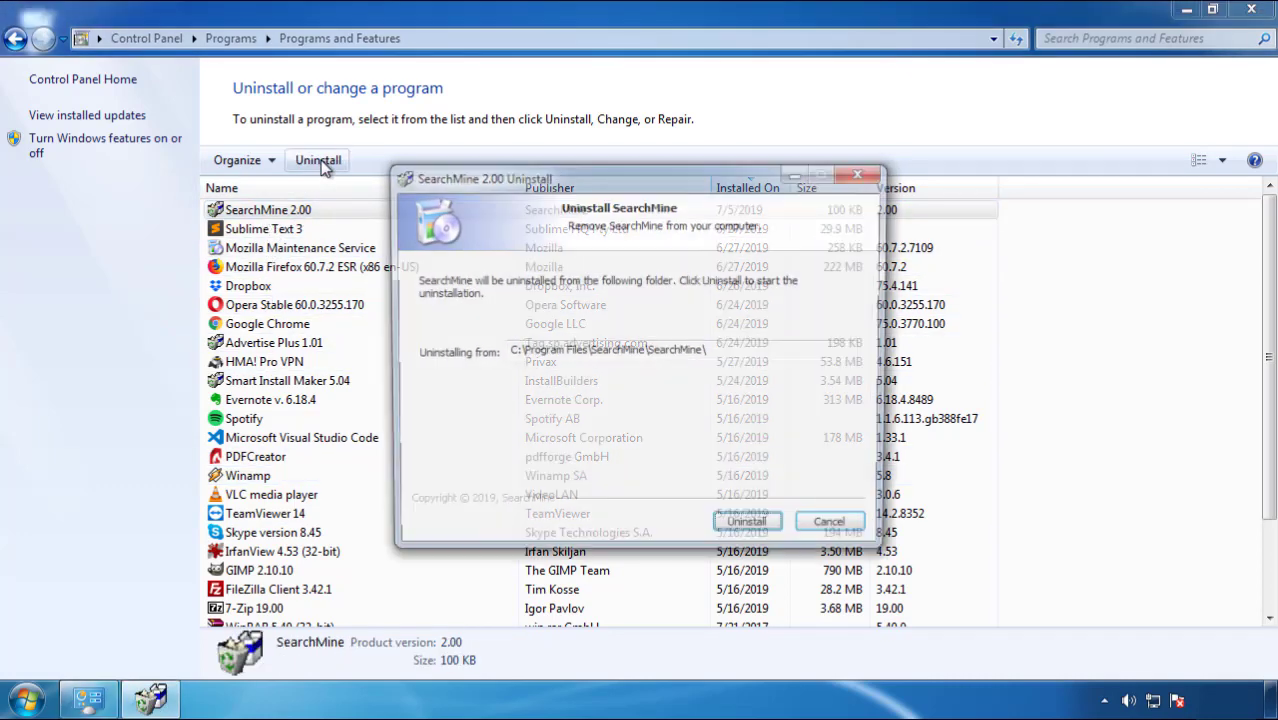
left_click(743, 529)
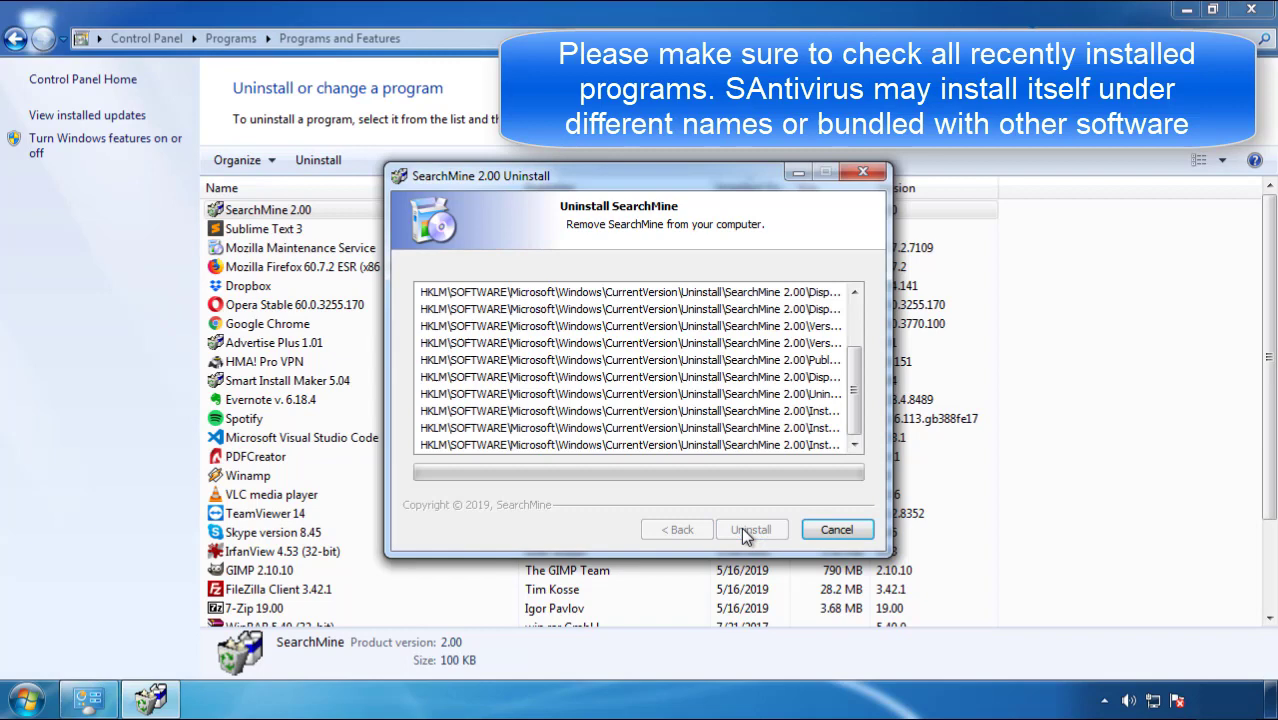
left_click(741, 527)
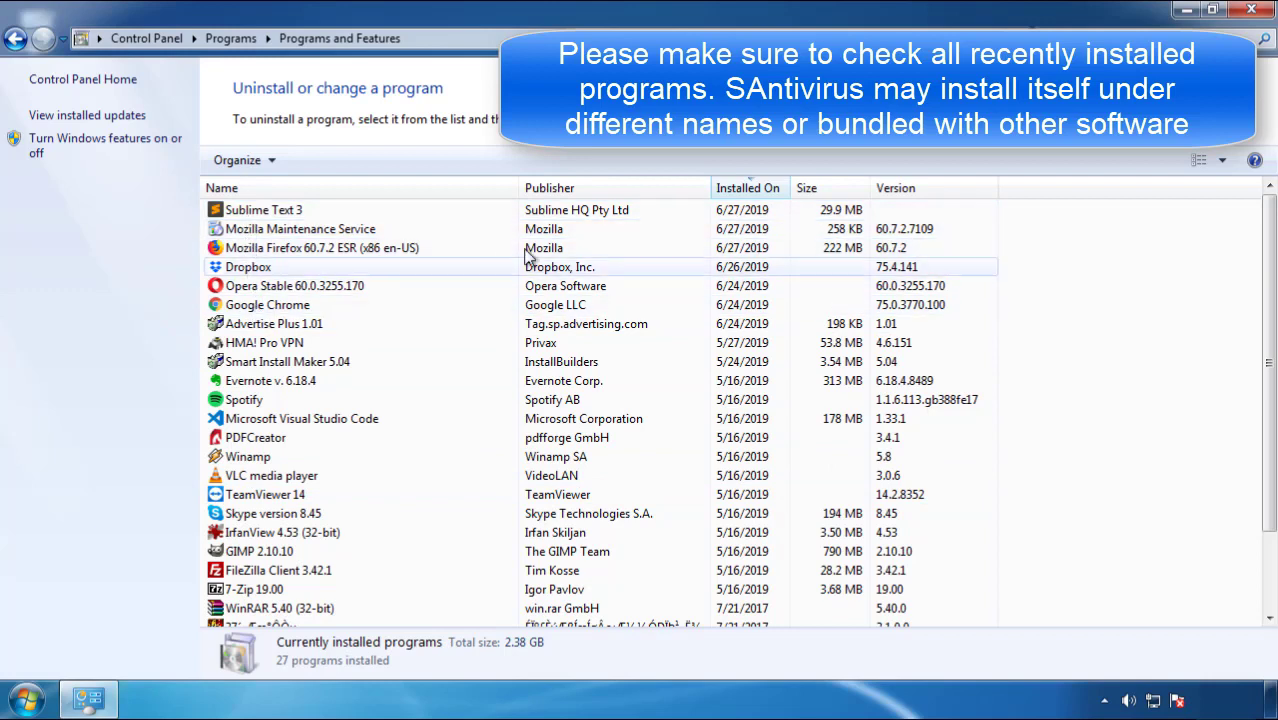
Close Programs and Features and restart the PC from the Start menu
left_click(1253, 12)
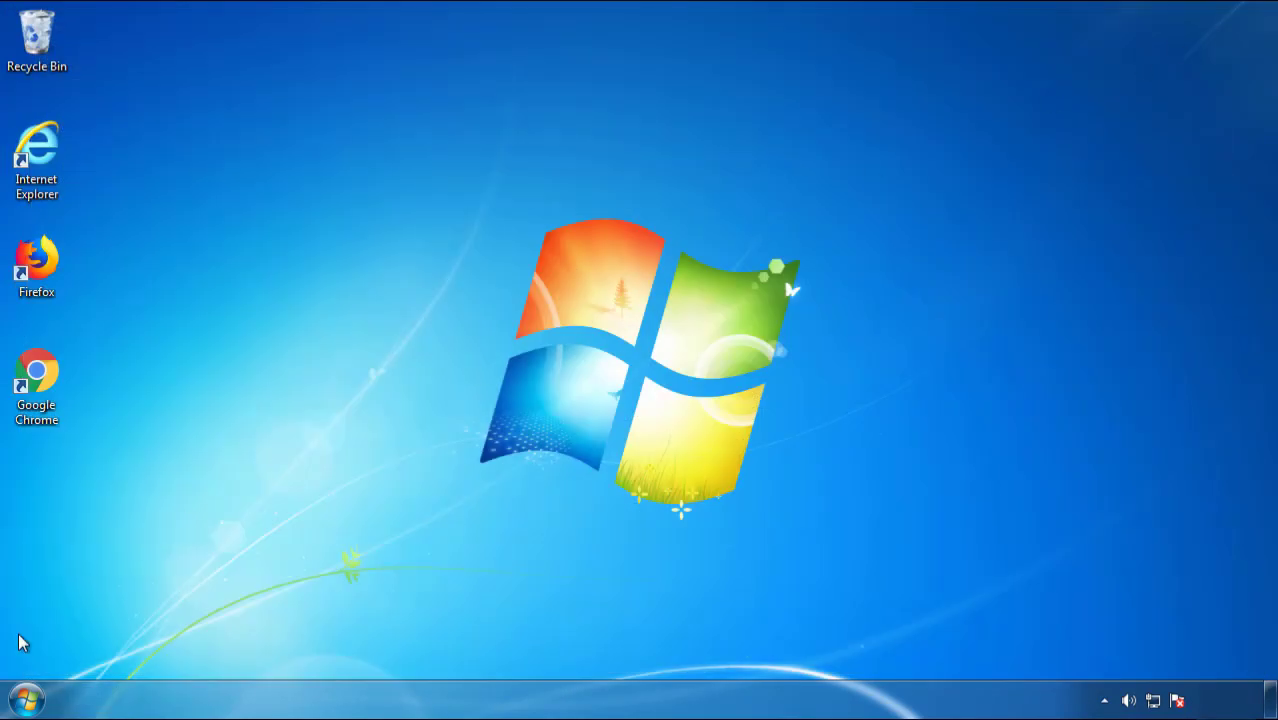
left_click(25, 698)
left_click(346, 649)
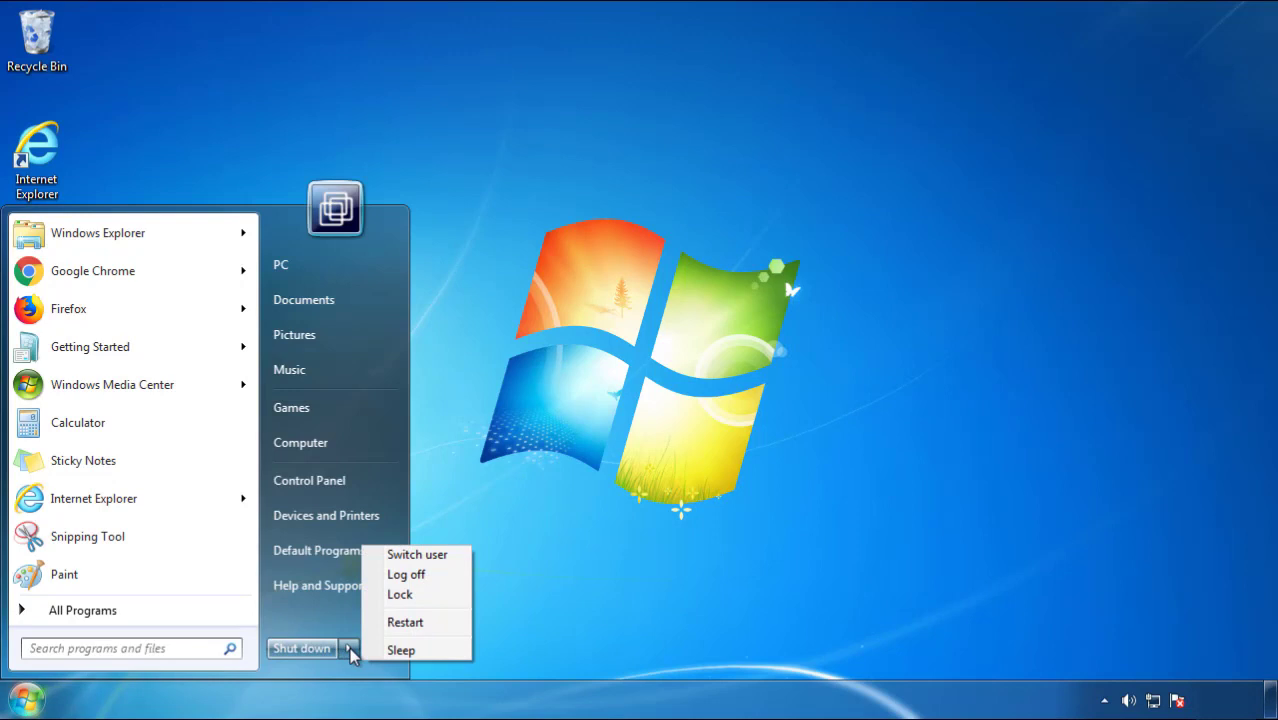
left_click(664, 580)
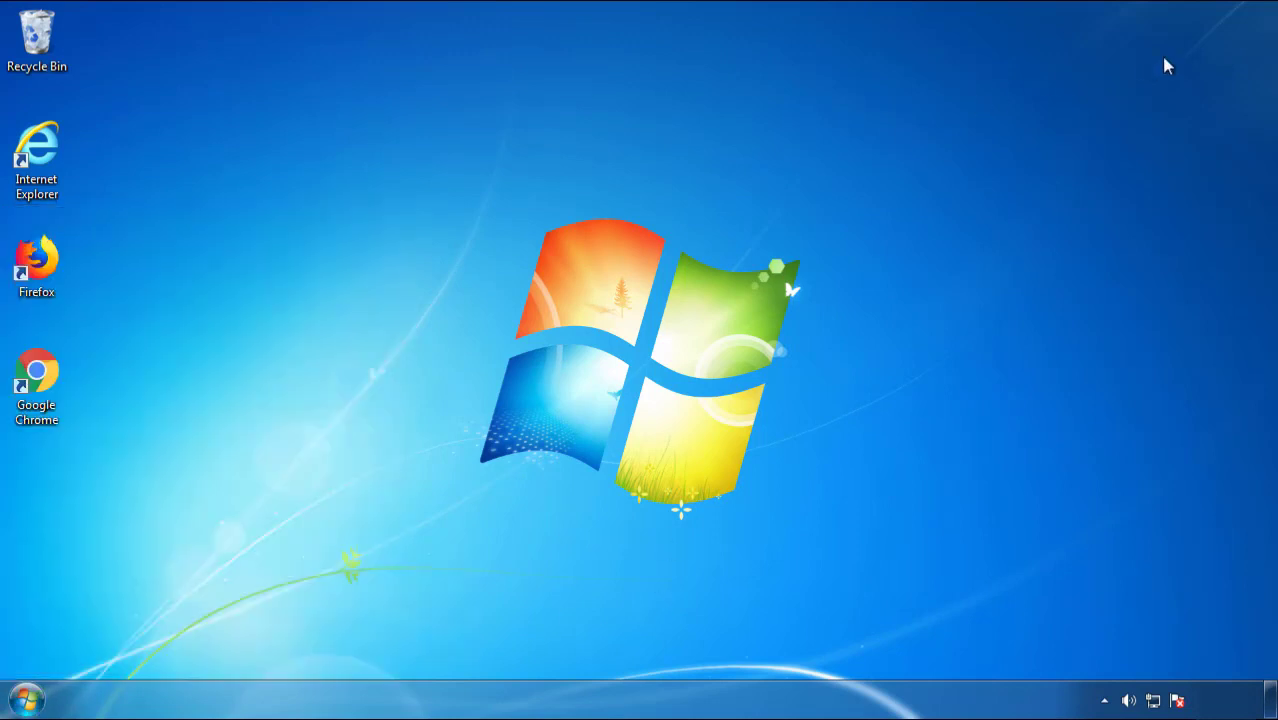
left_click(414, 636)
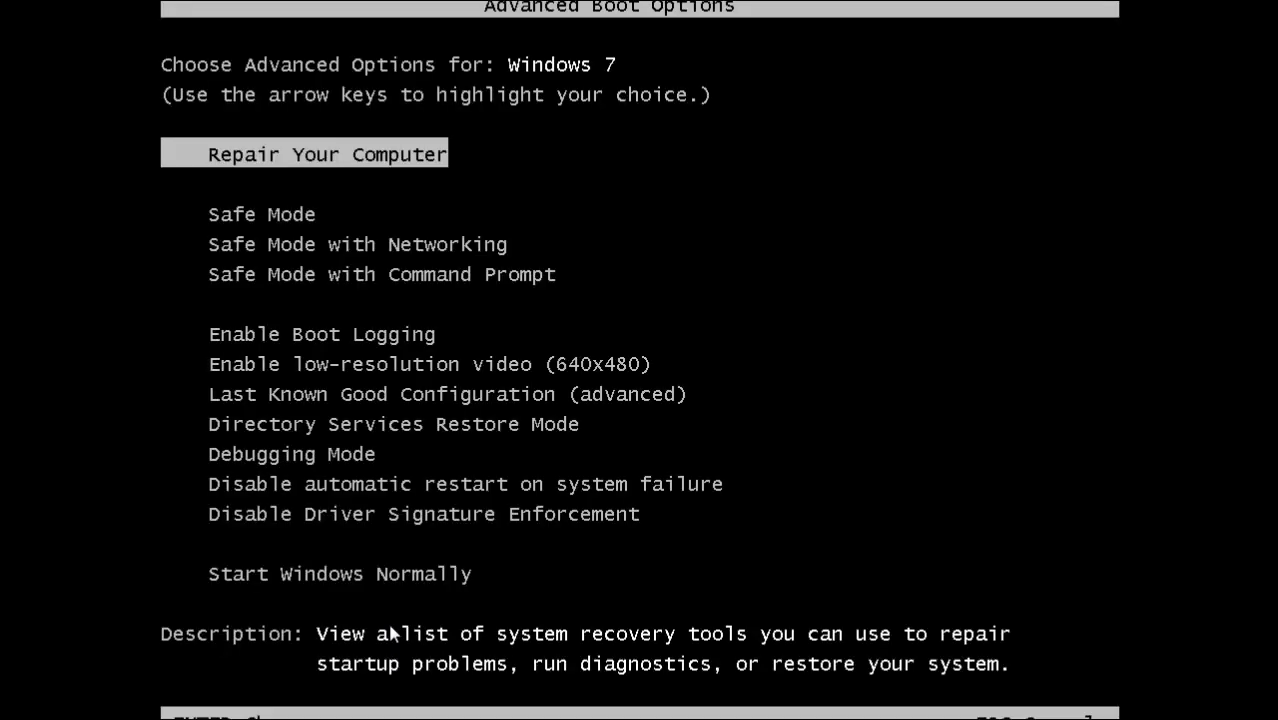
Boot into Safe Mode, launch Firefox without making it default, and keep its menu bar visible
key("Down")
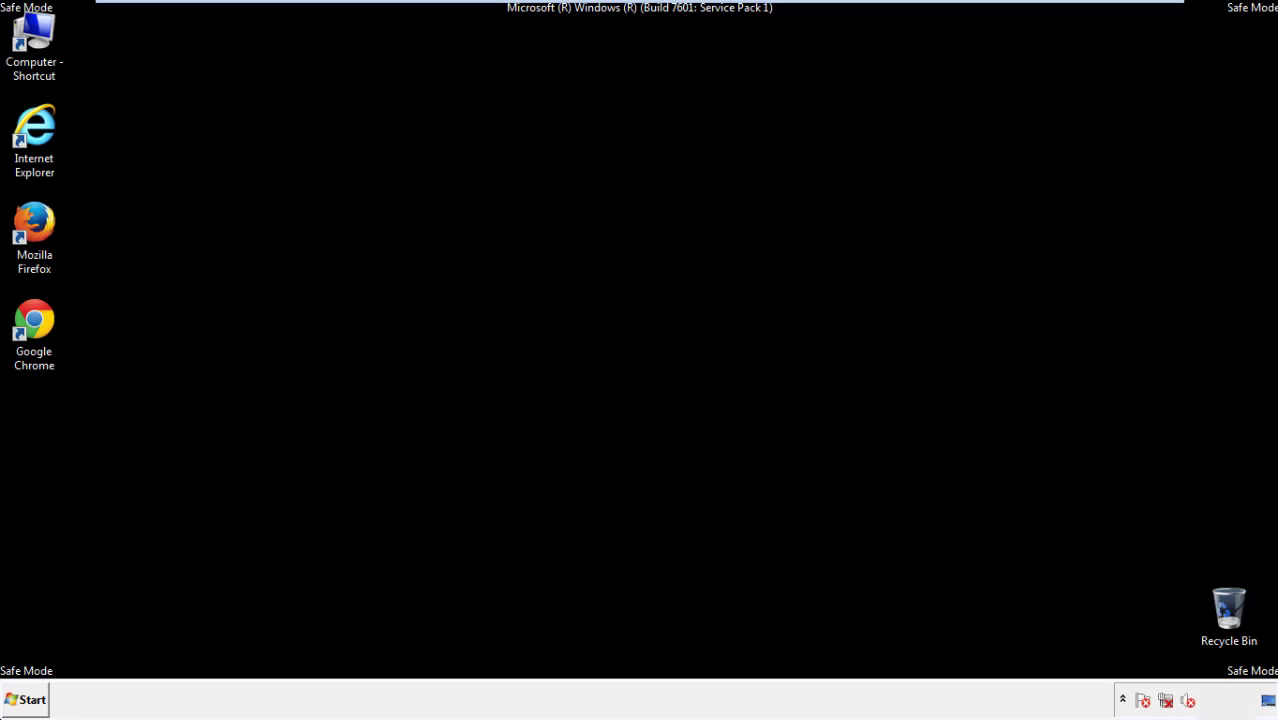
double_click(46, 233)
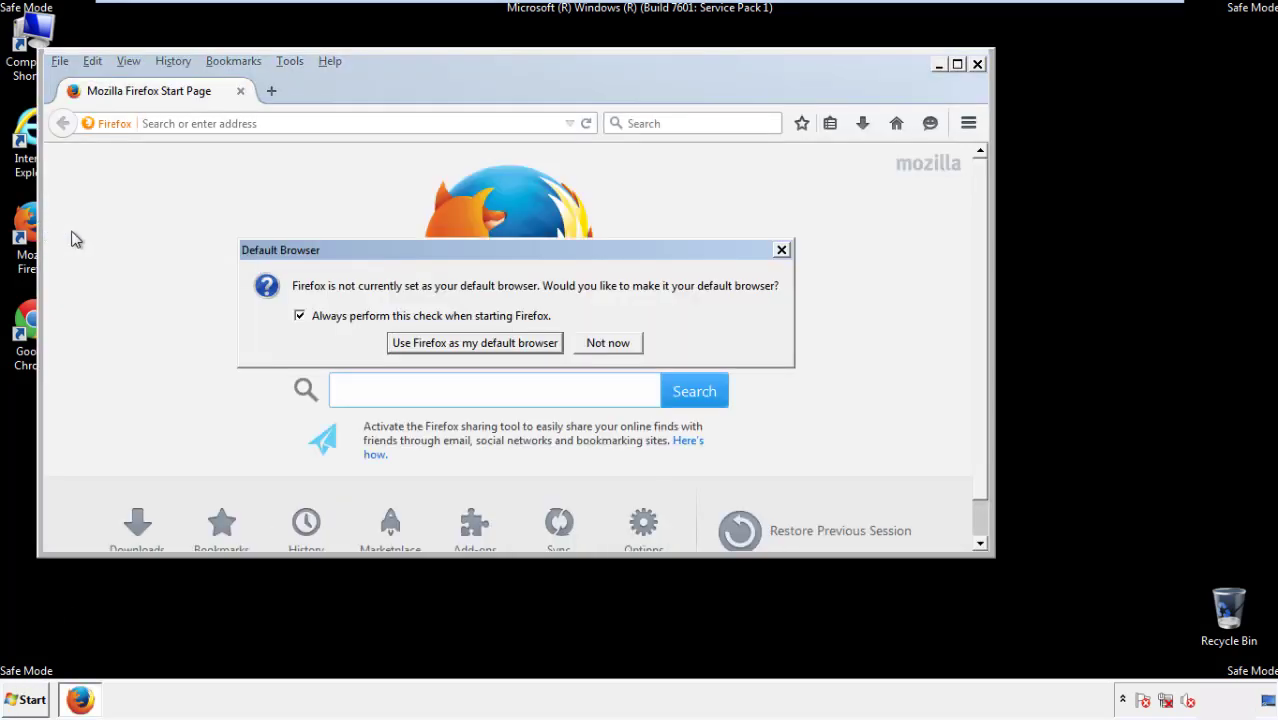
left_click(612, 343)
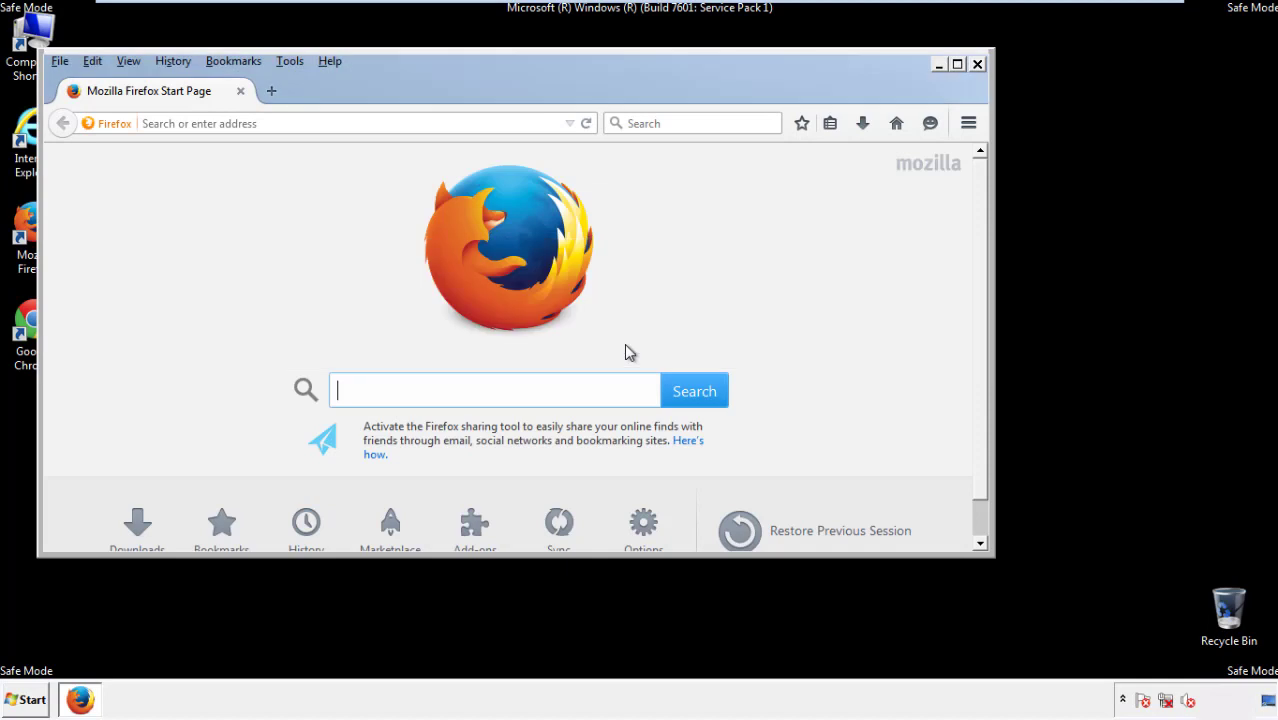
right_click(391, 90)
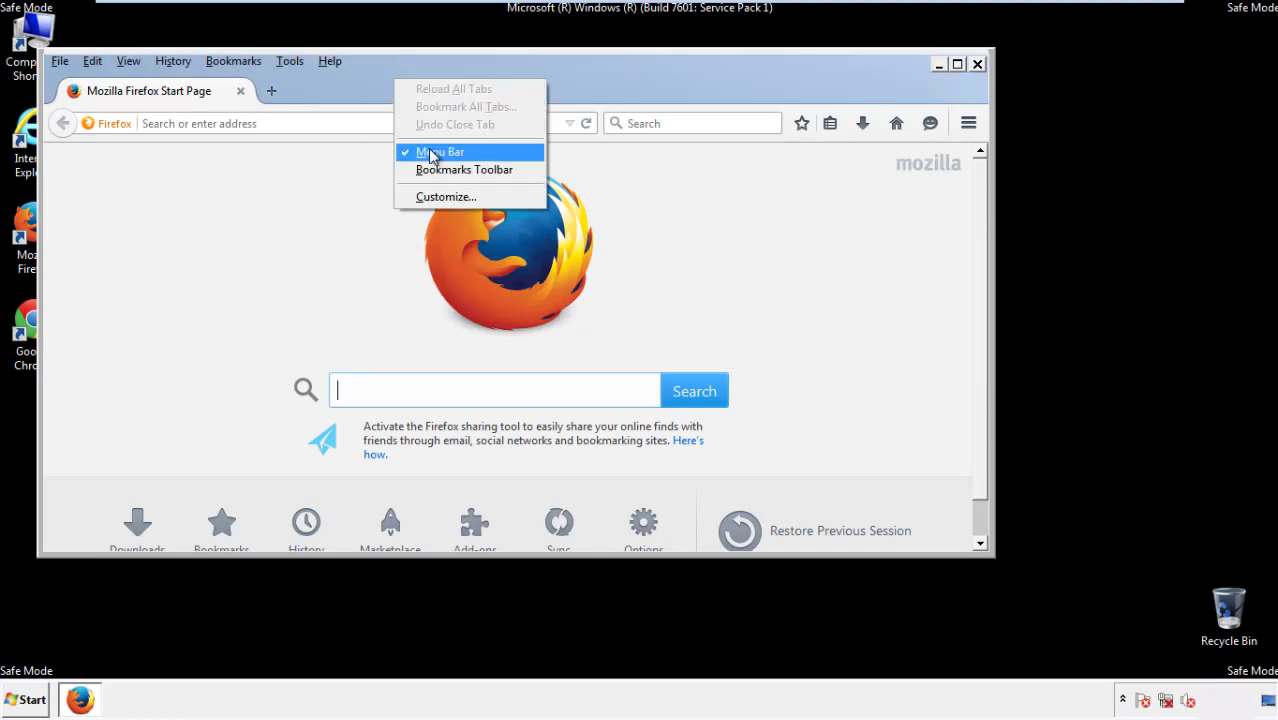
left_click(430, 150)
right_click(403, 84)
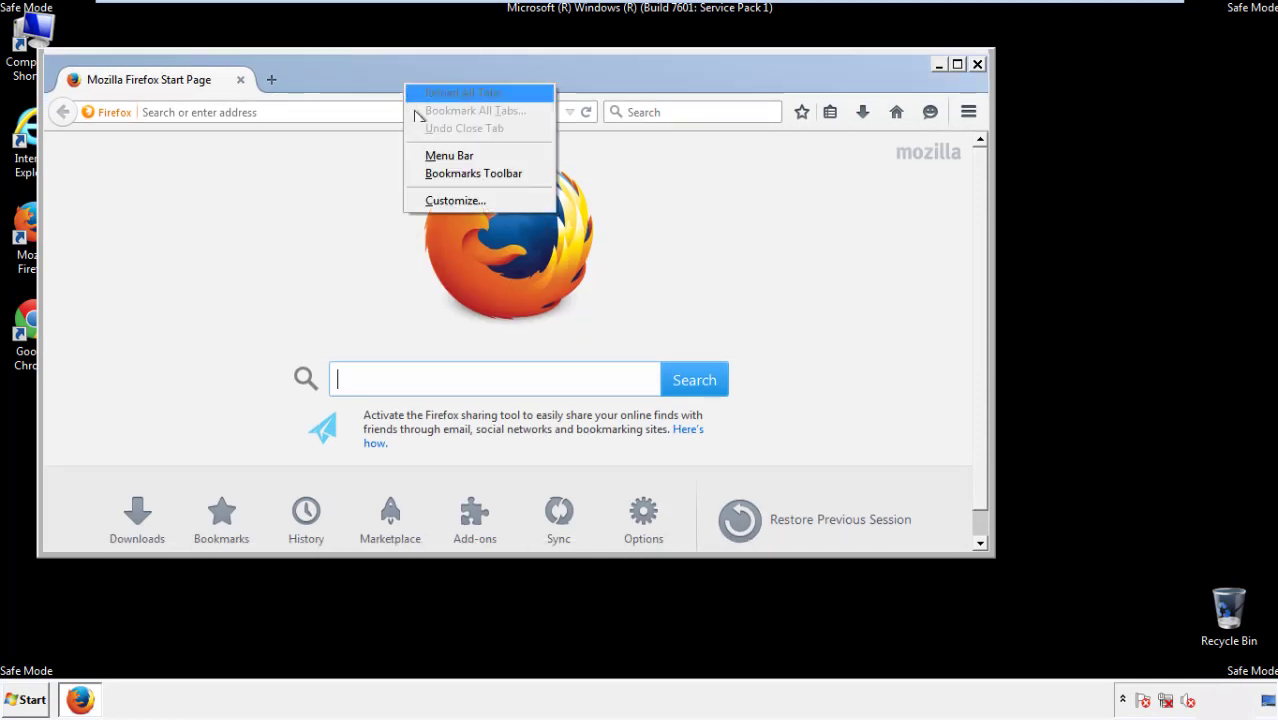
left_click(430, 157)
Clear all Firefox history, cookies, cache and offline data for Everything
left_click(176, 62)
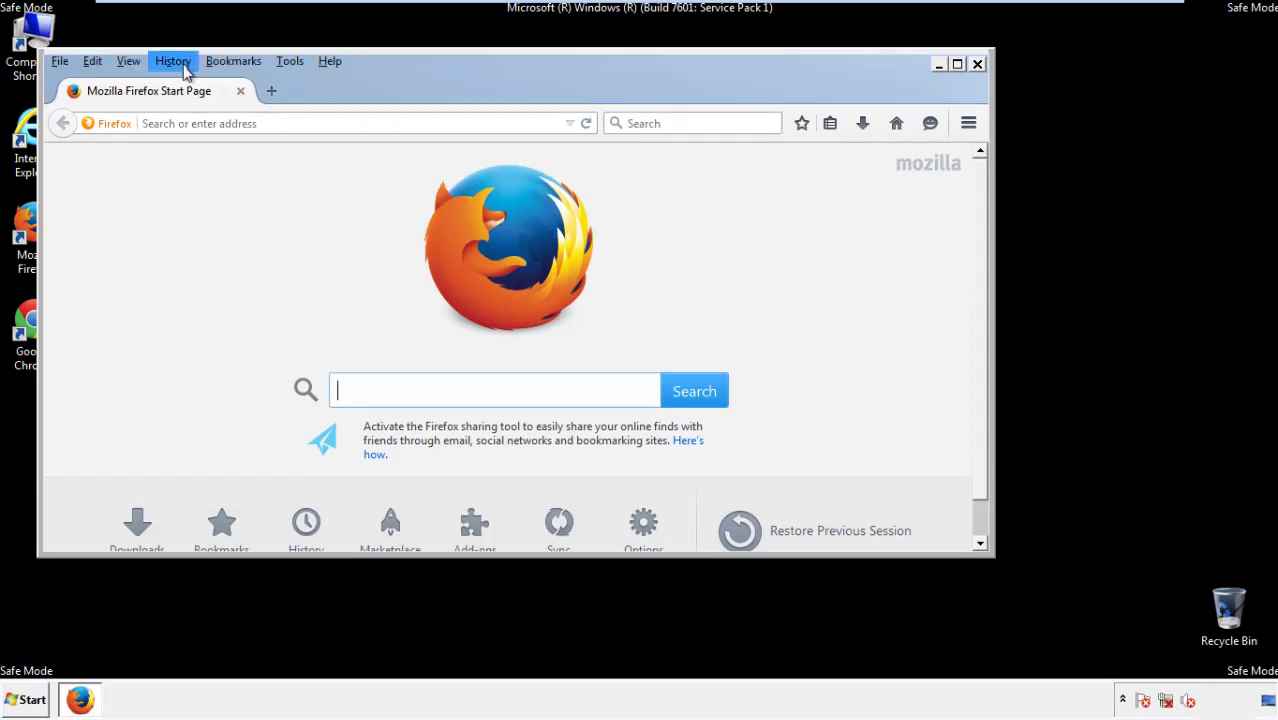
left_click(195, 100)
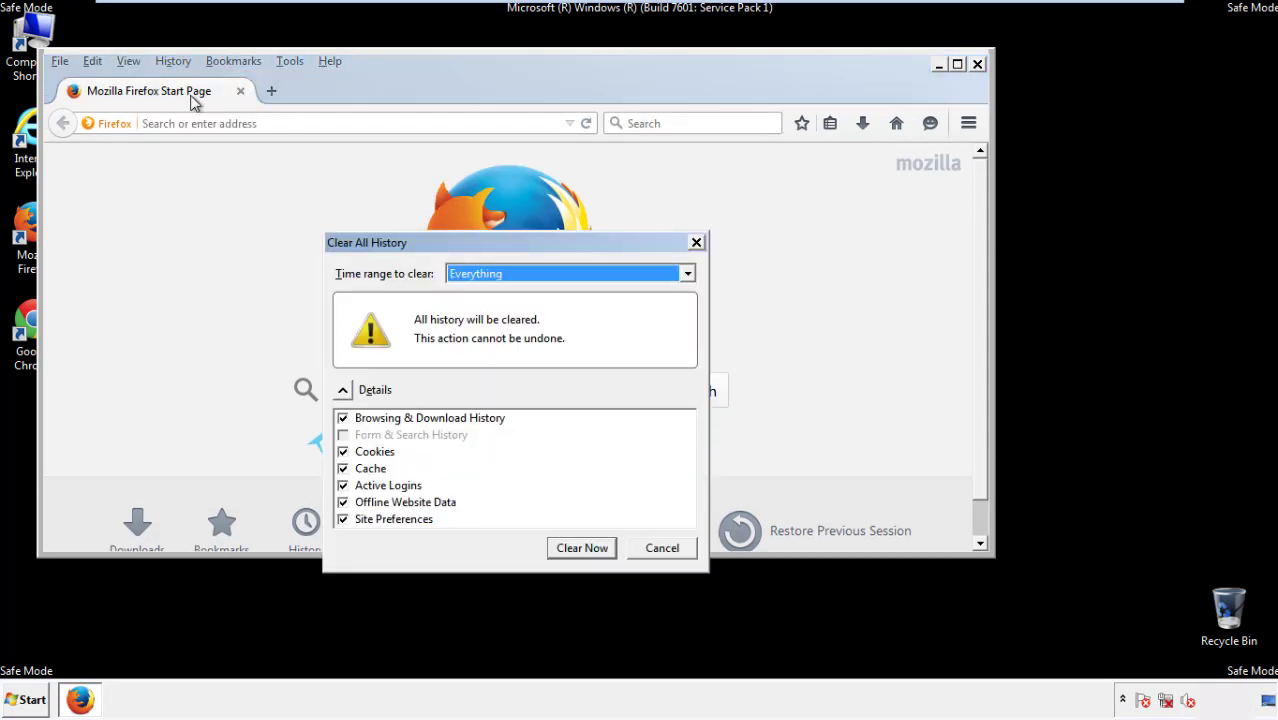
left_click(475, 278)
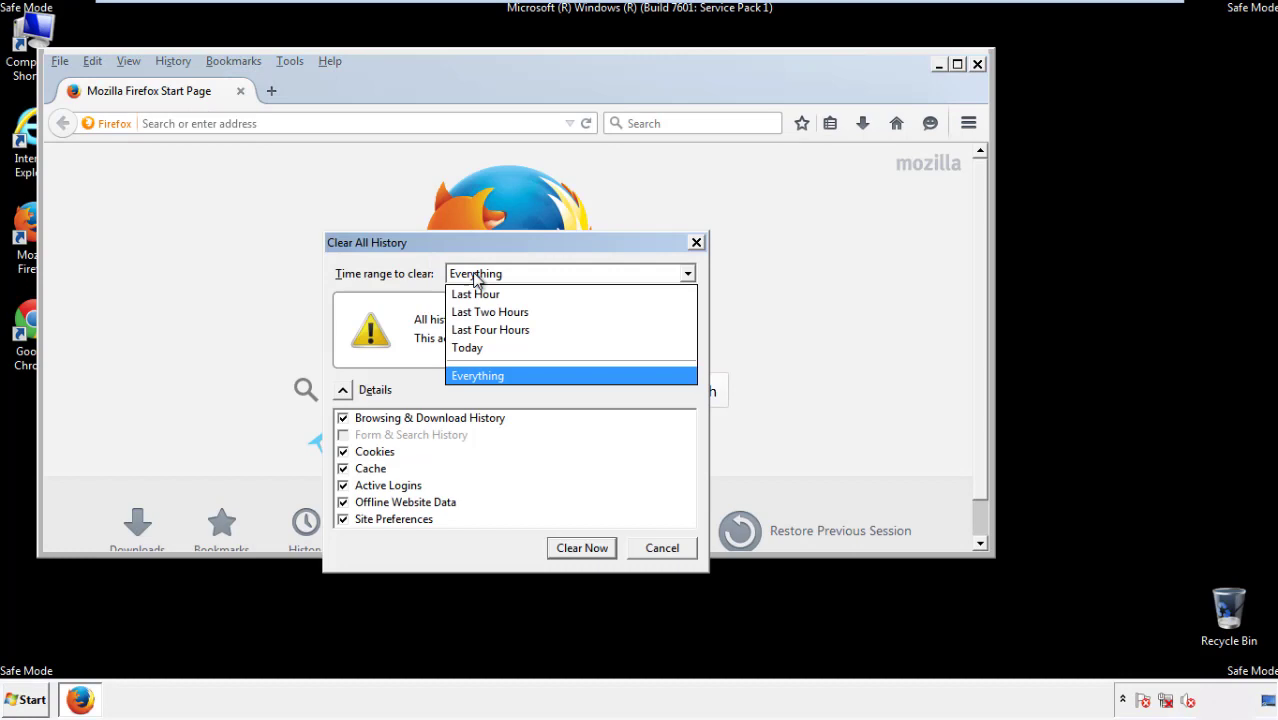
left_click(479, 375)
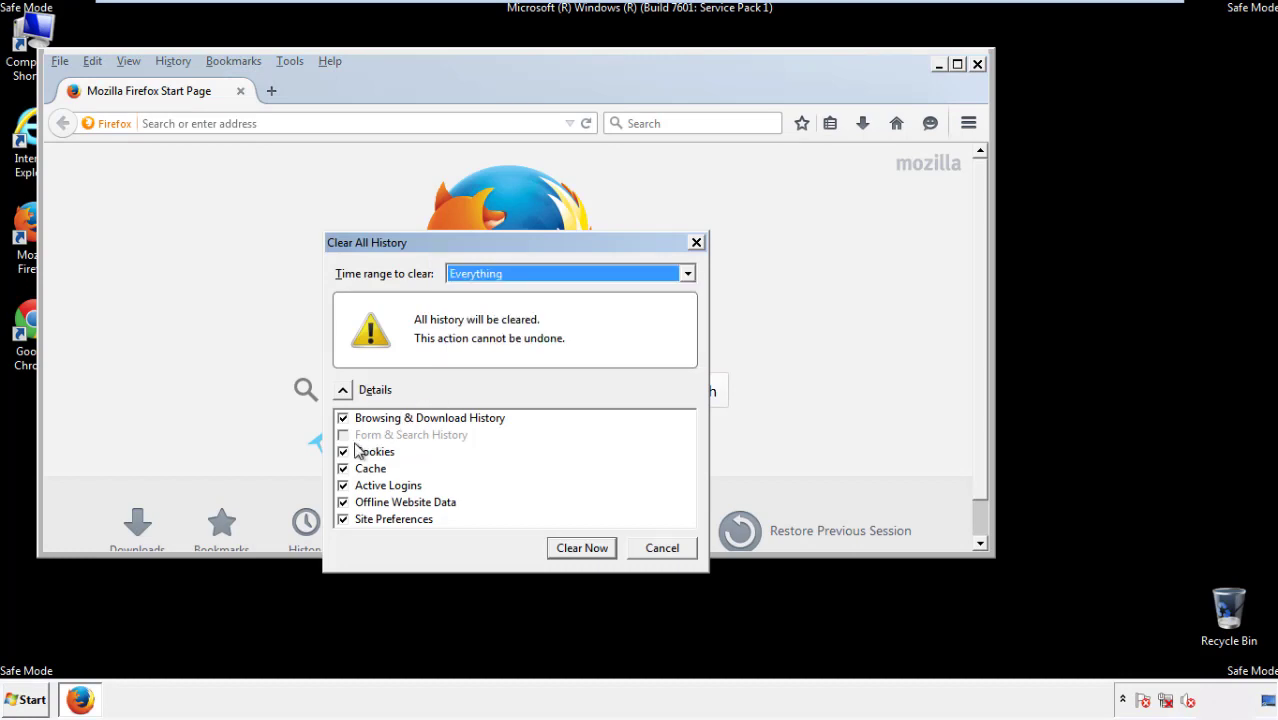
left_click(343, 502)
left_click(343, 519)
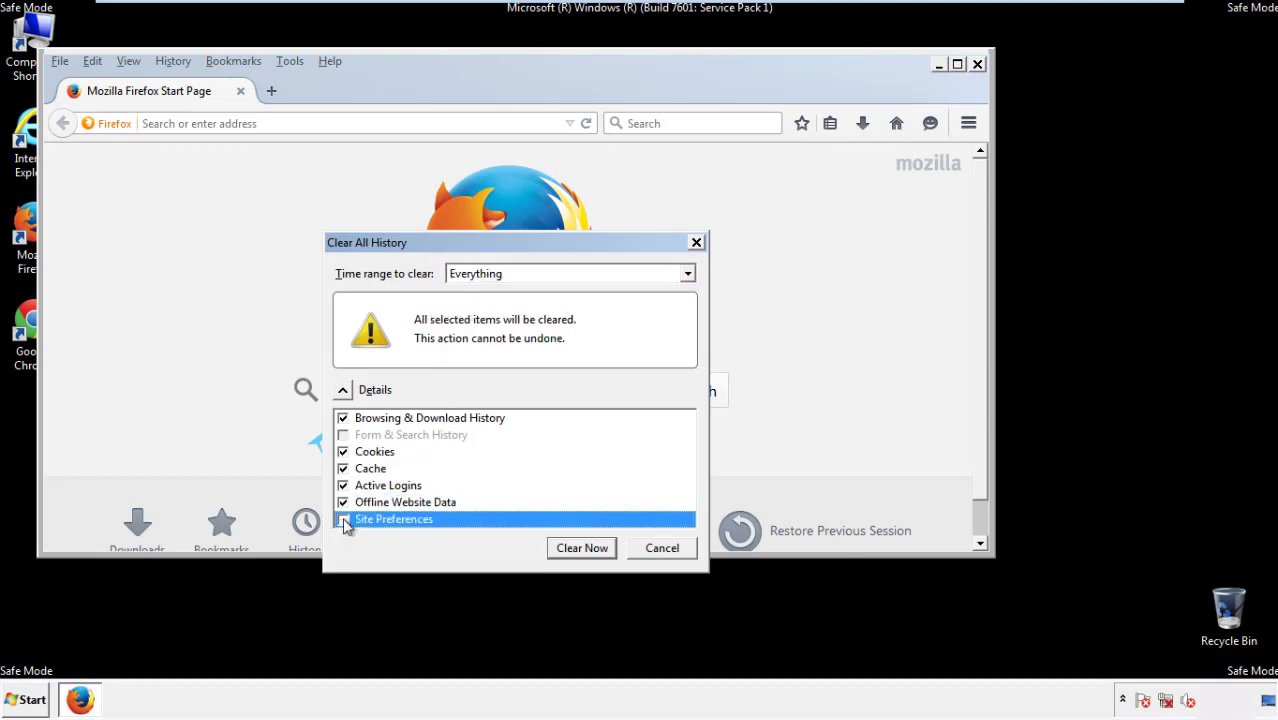
left_click(580, 549)
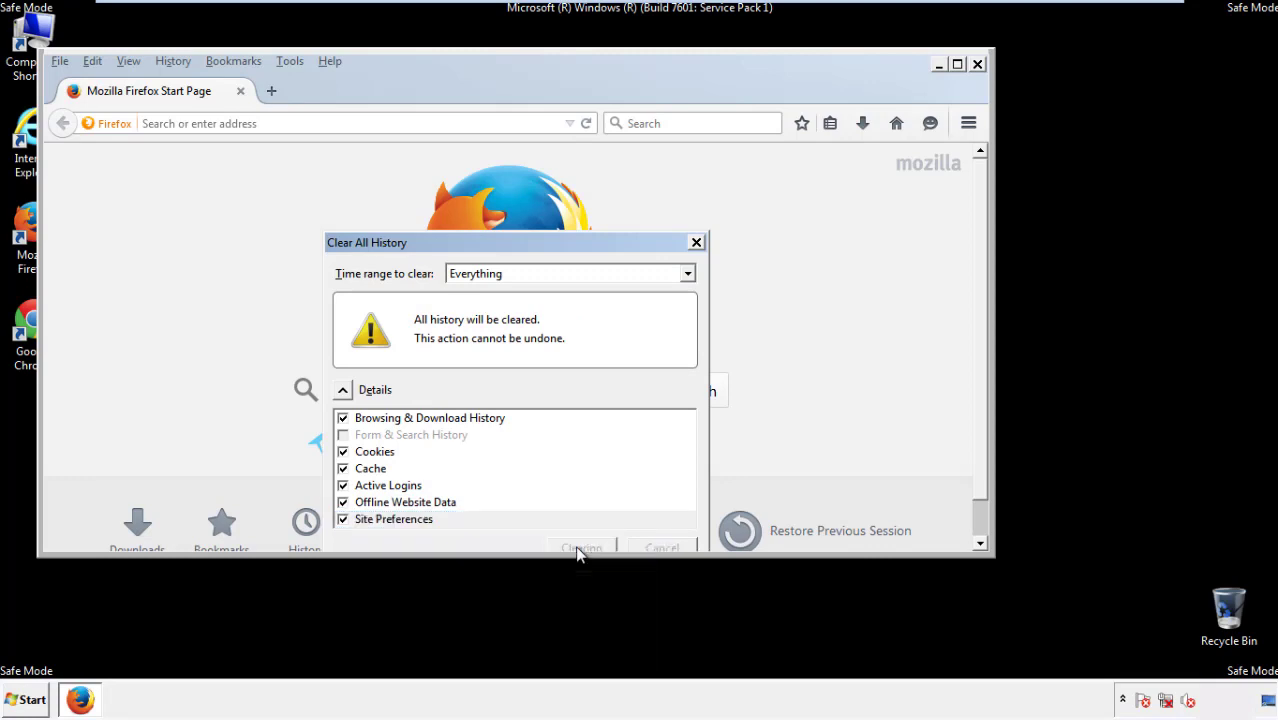
Refresh Firefox via Troubleshooting Information, decline the default-browser prompt, and close it
left_click(330, 61)
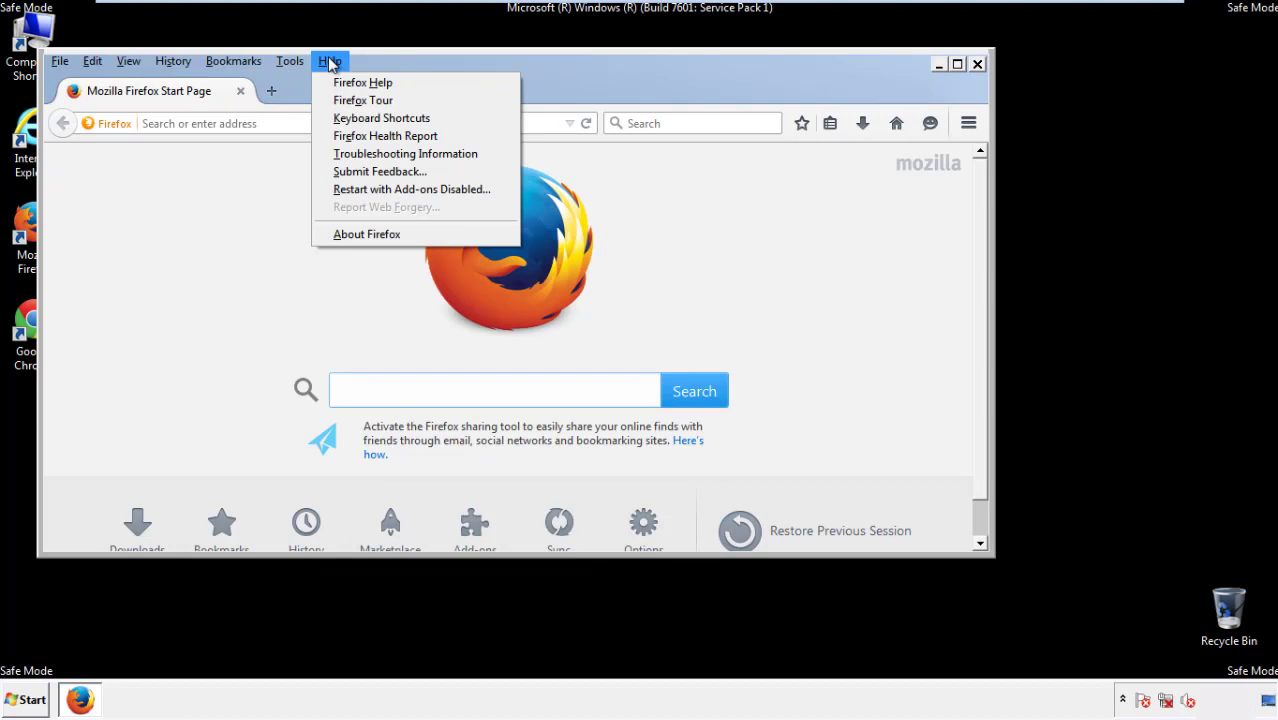
left_click(370, 153)
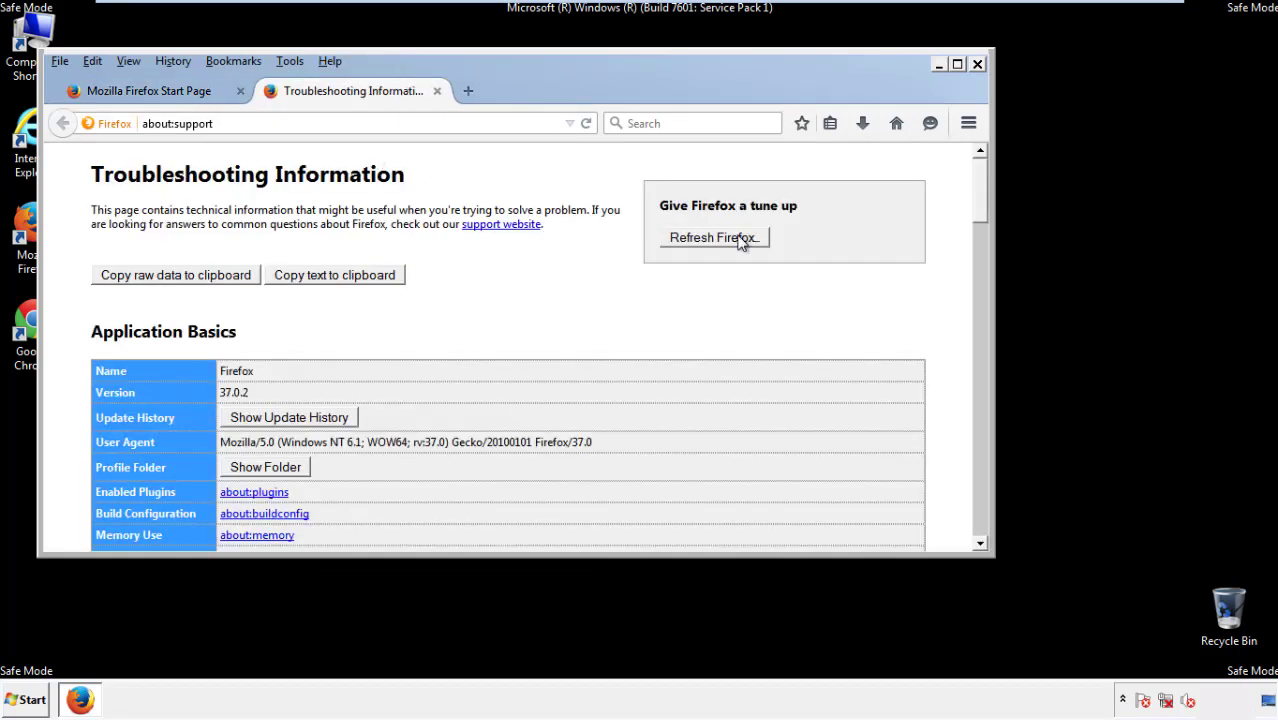
left_click(741, 244)
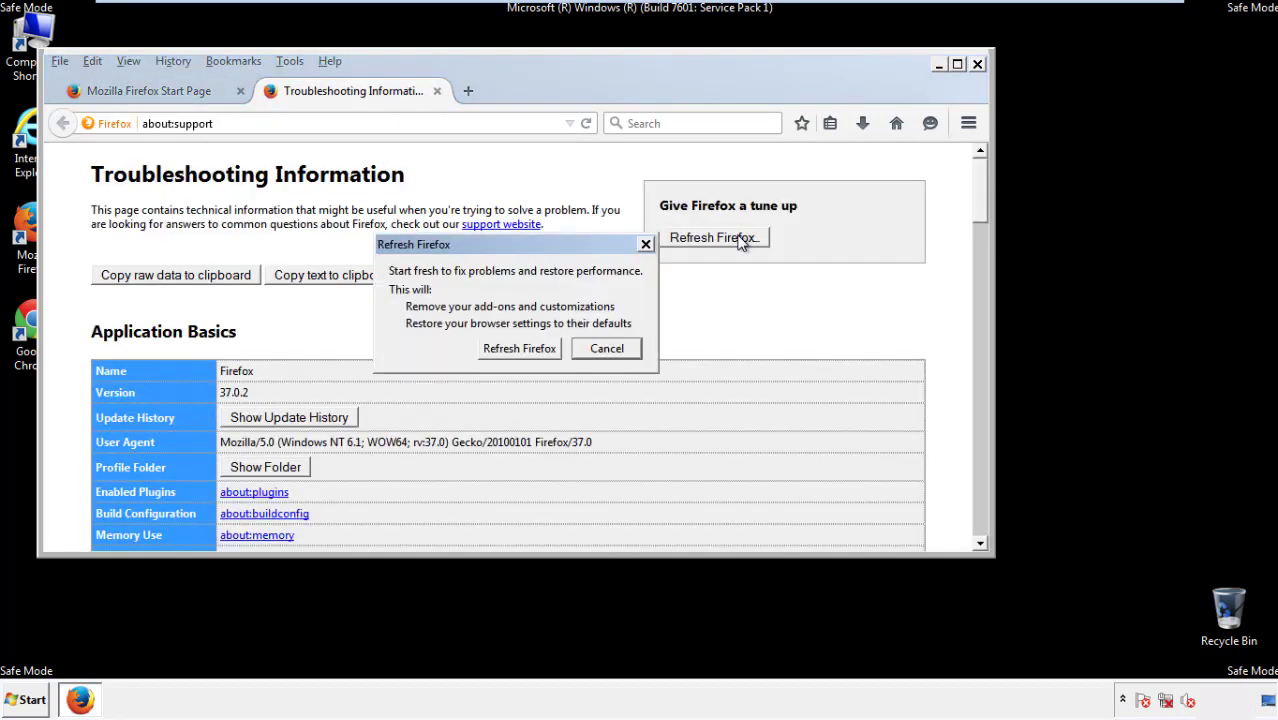
left_click(522, 351)
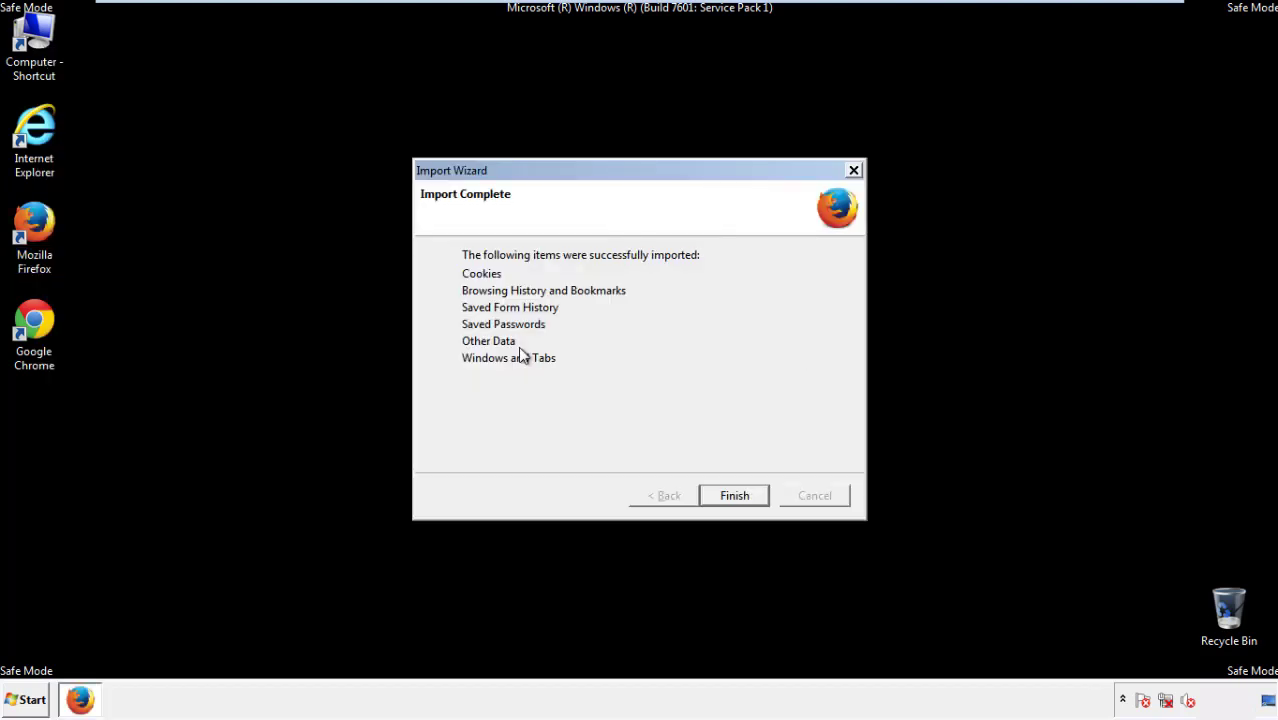
left_click(734, 494)
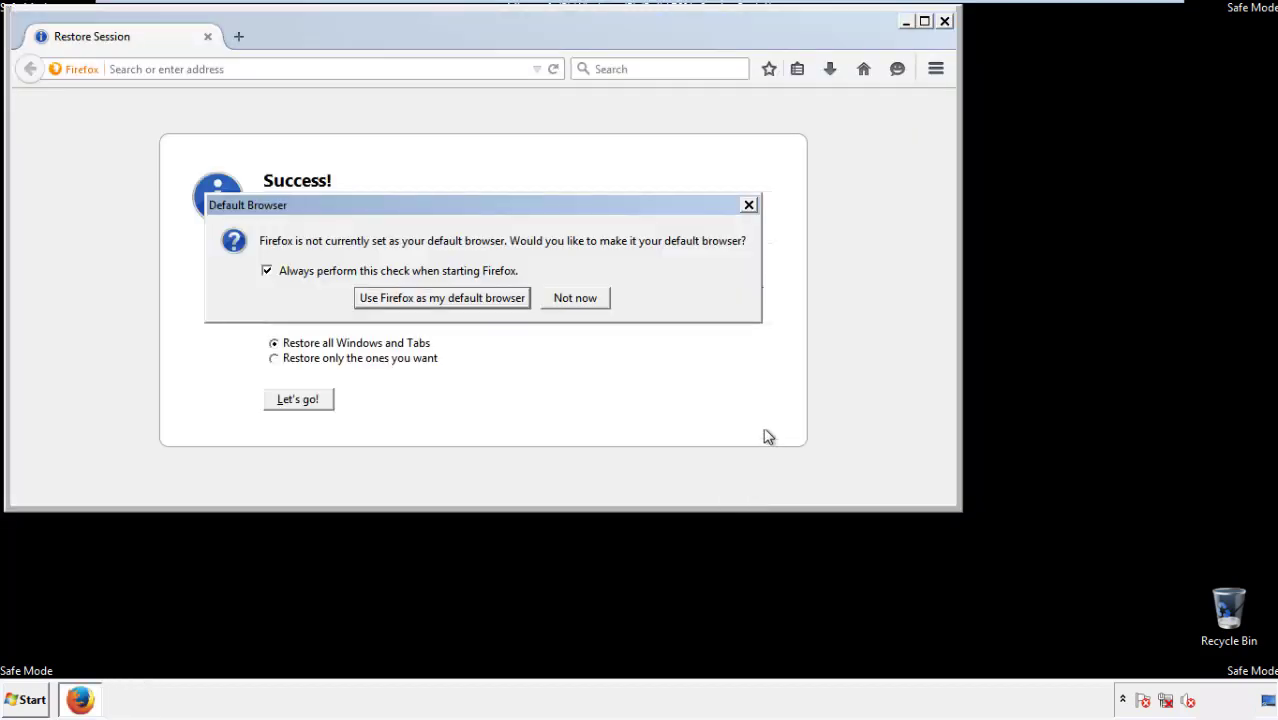
left_click(577, 298)
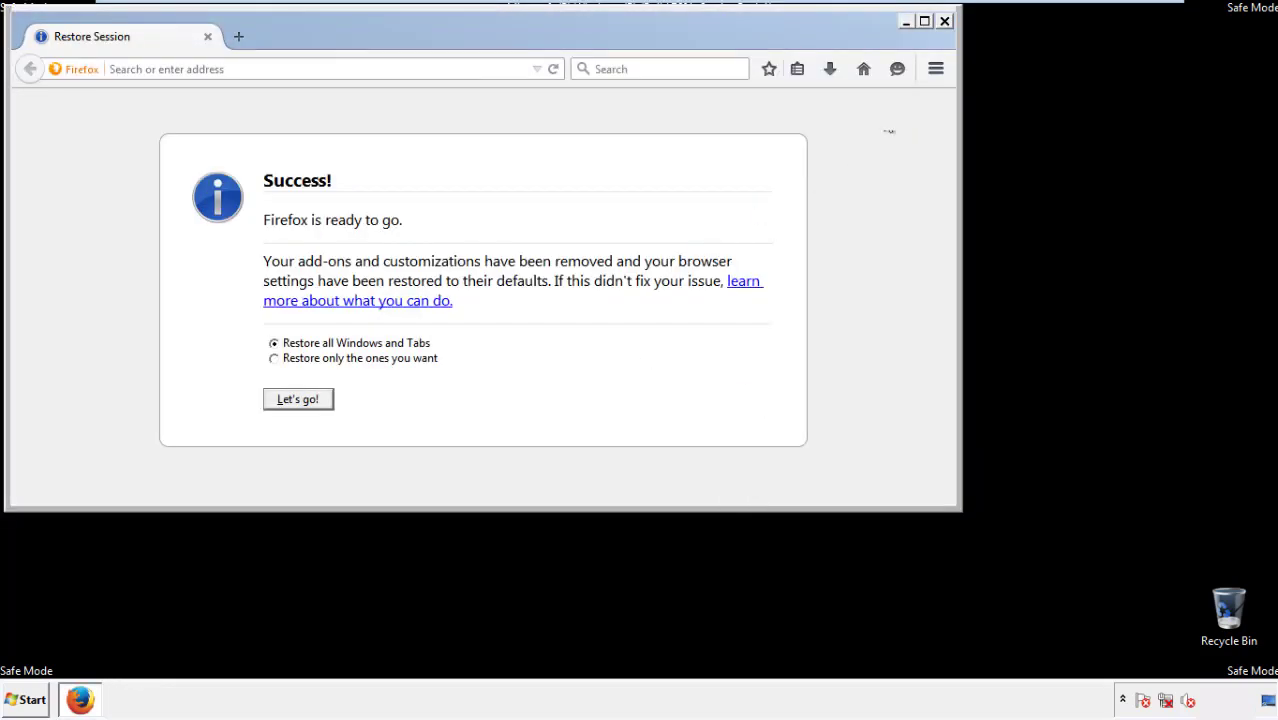
left_click(944, 21)
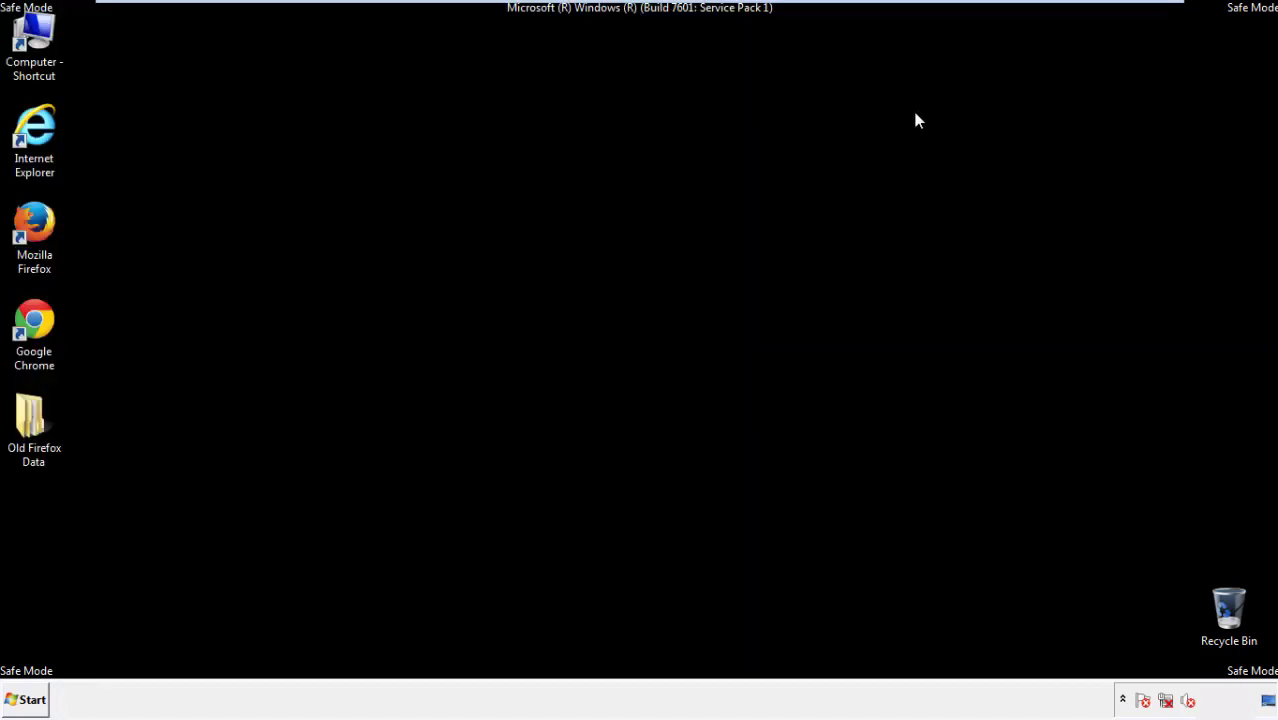
Launch Chrome, dismiss the default-browser bar, and go to History via Settings
left_click(31, 318)
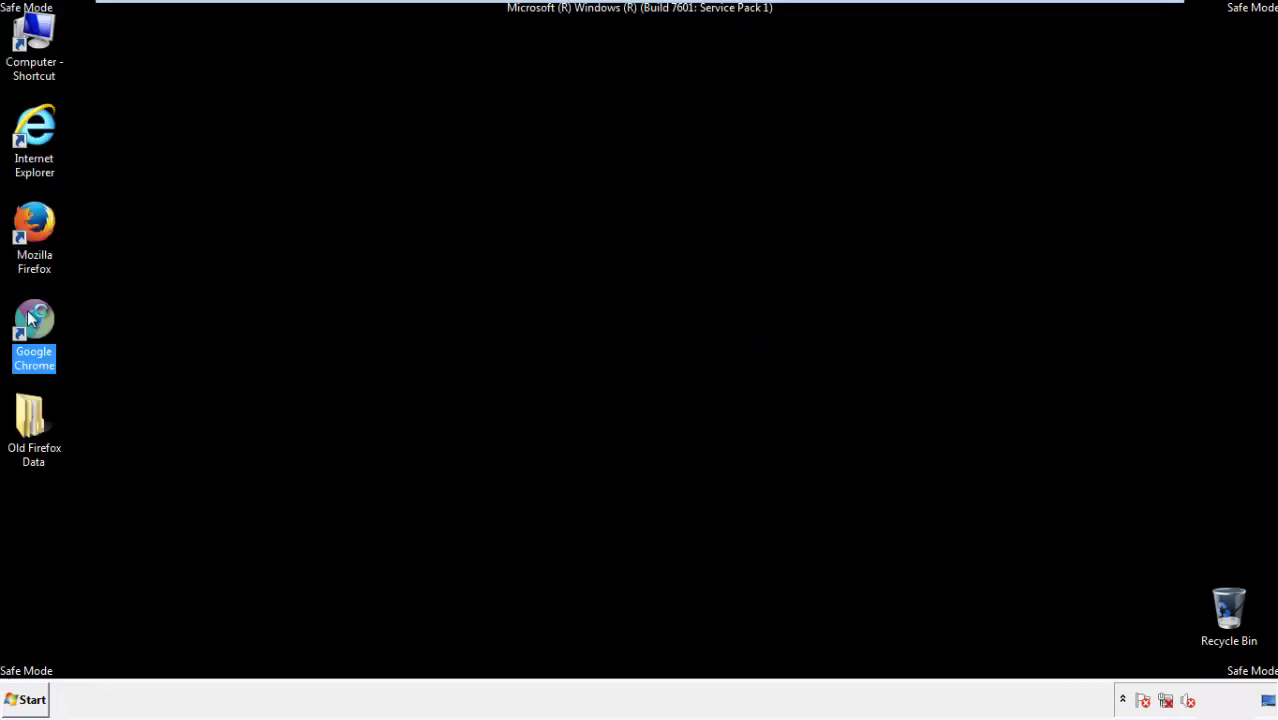
double_click(31, 318)
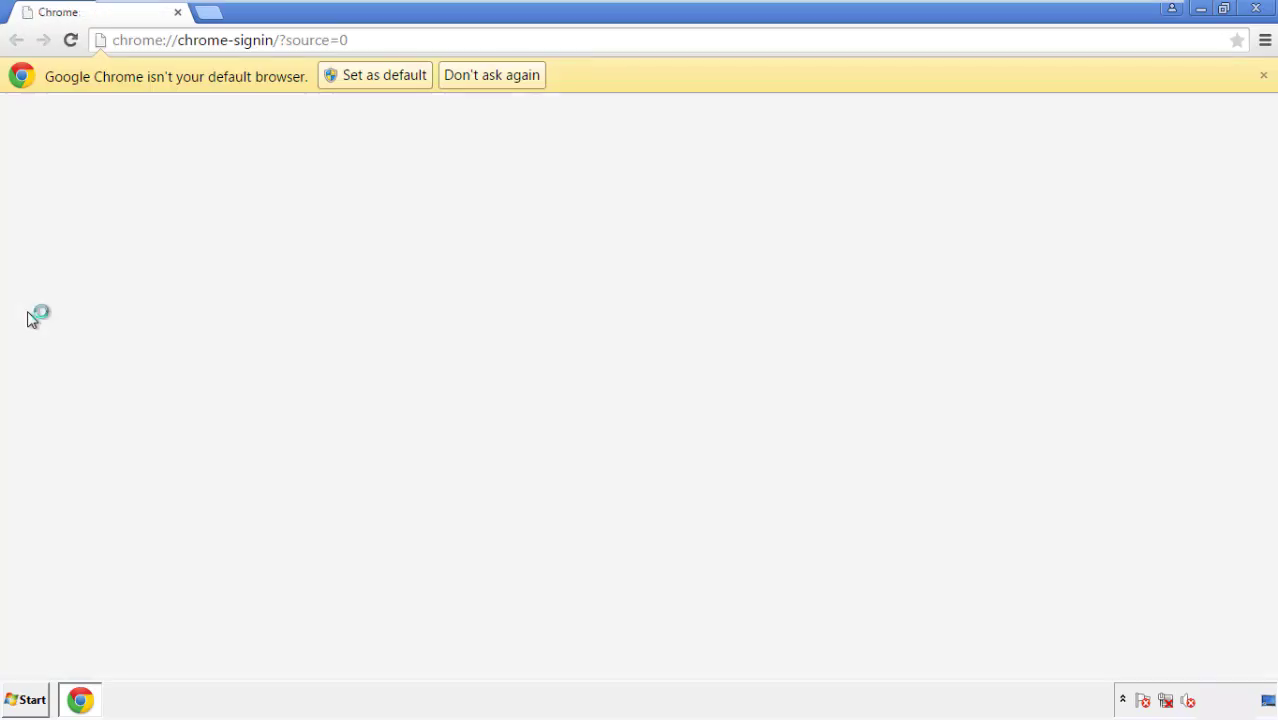
left_click(513, 80)
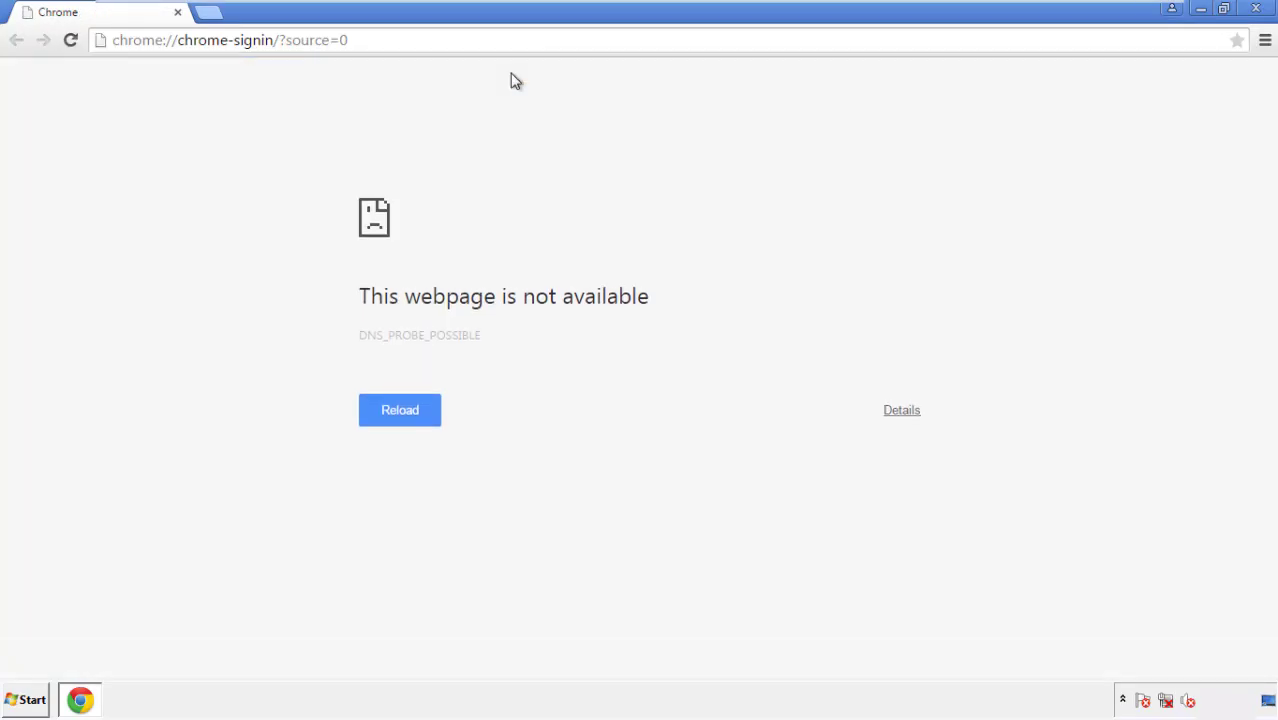
left_click(1265, 43)
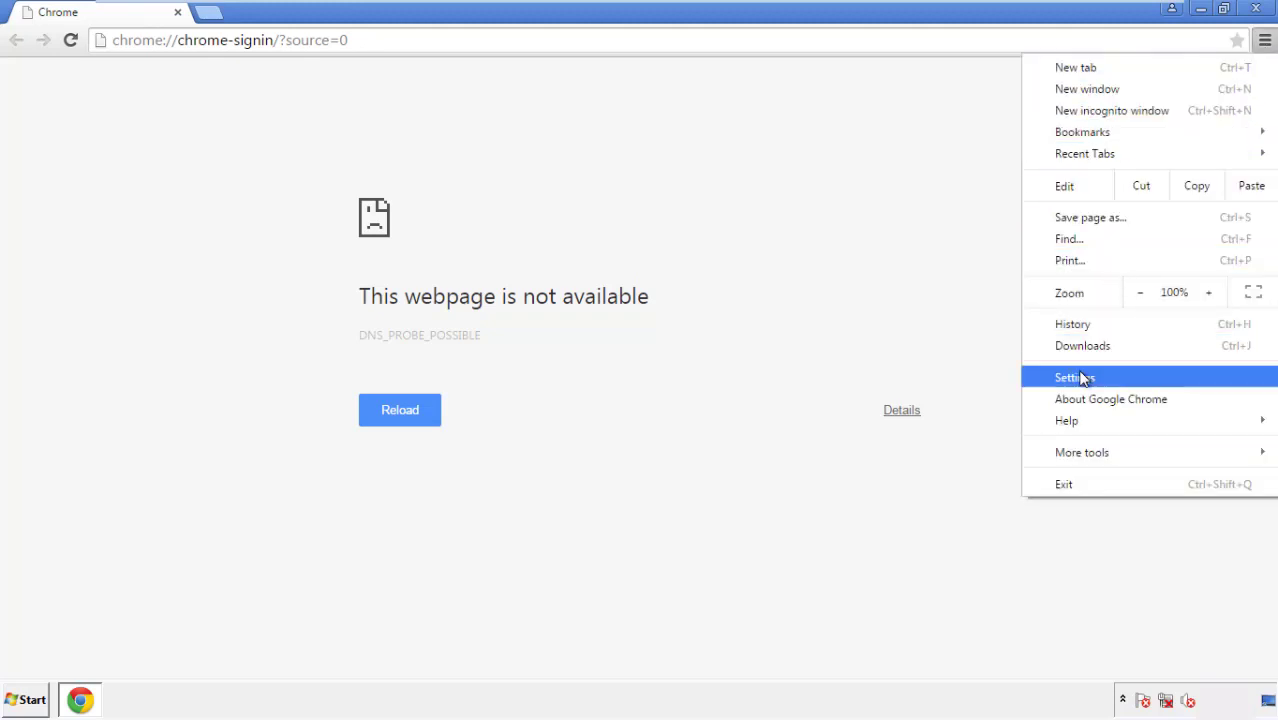
left_click(1080, 378)
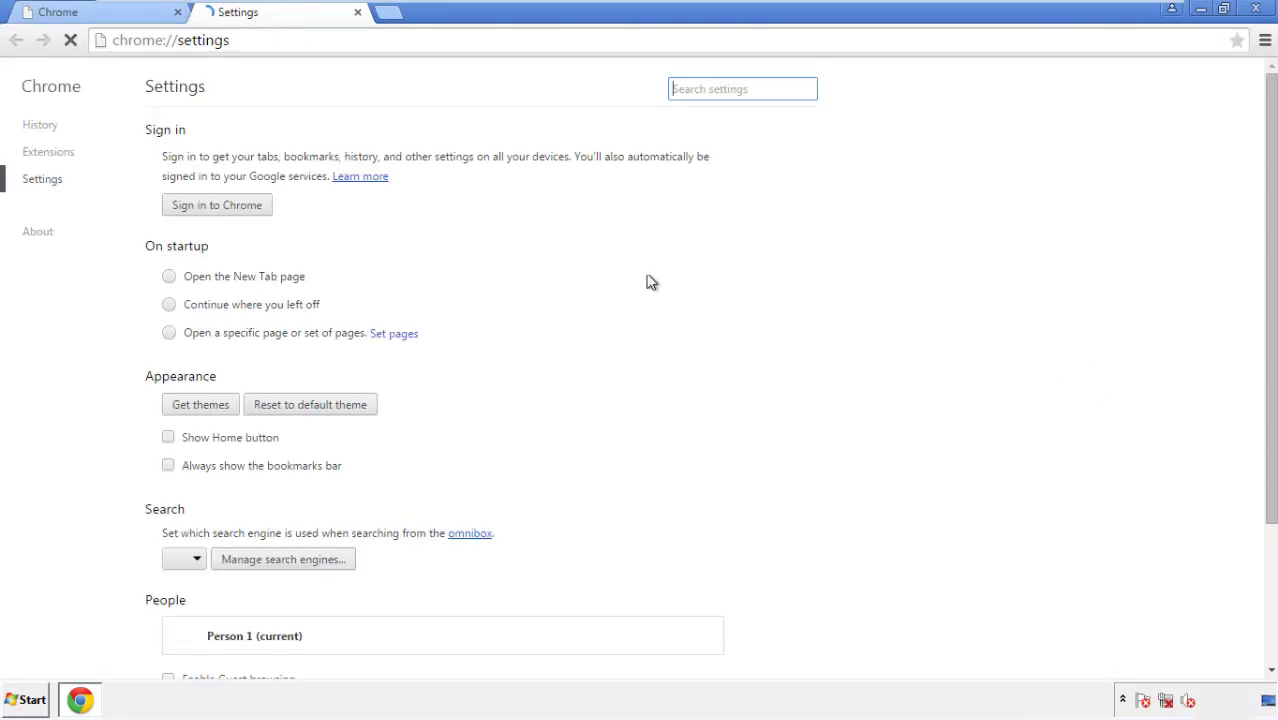
left_click(46, 127)
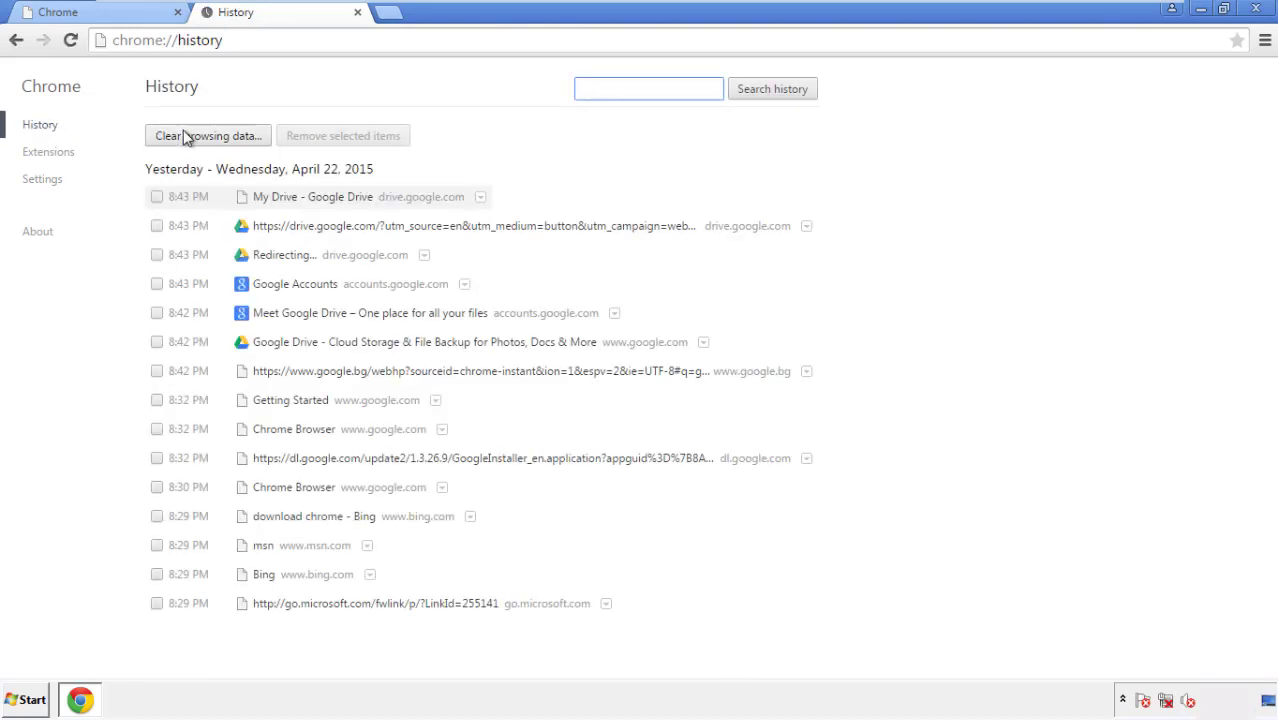
Clear Chrome browsing data from the beginning of time, including autofill form data
left_click(193, 139)
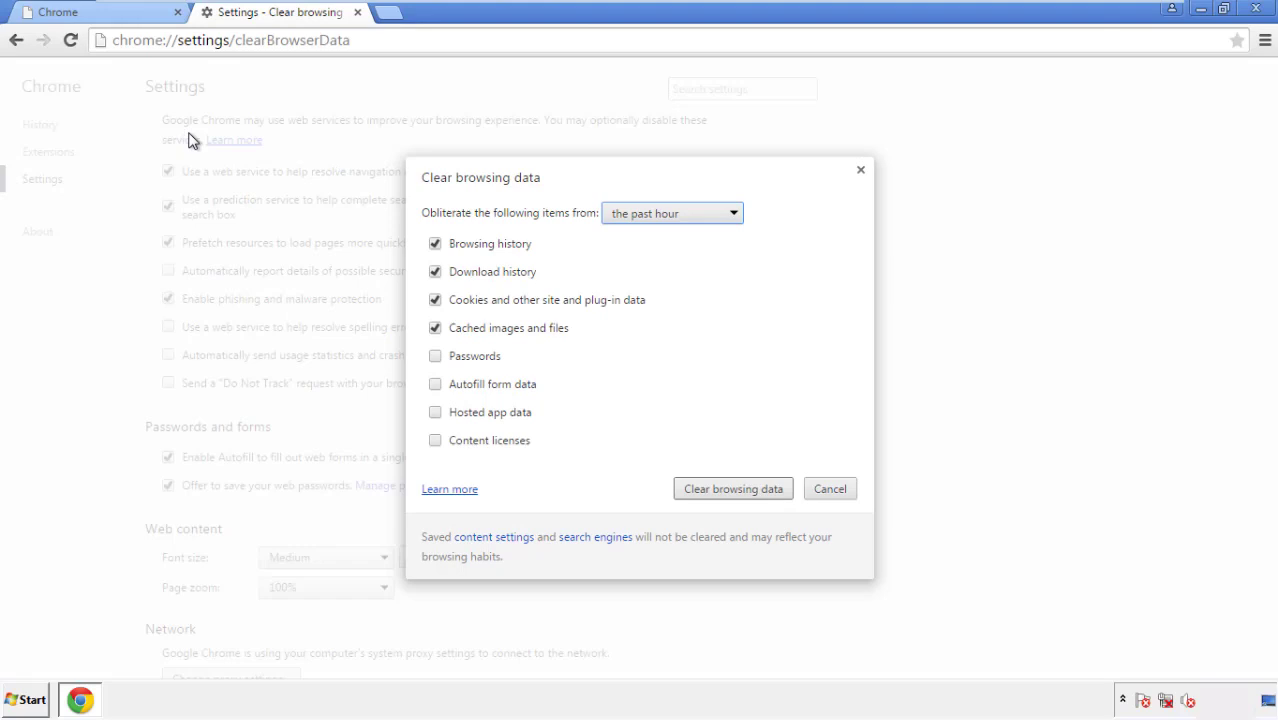
left_click(644, 216)
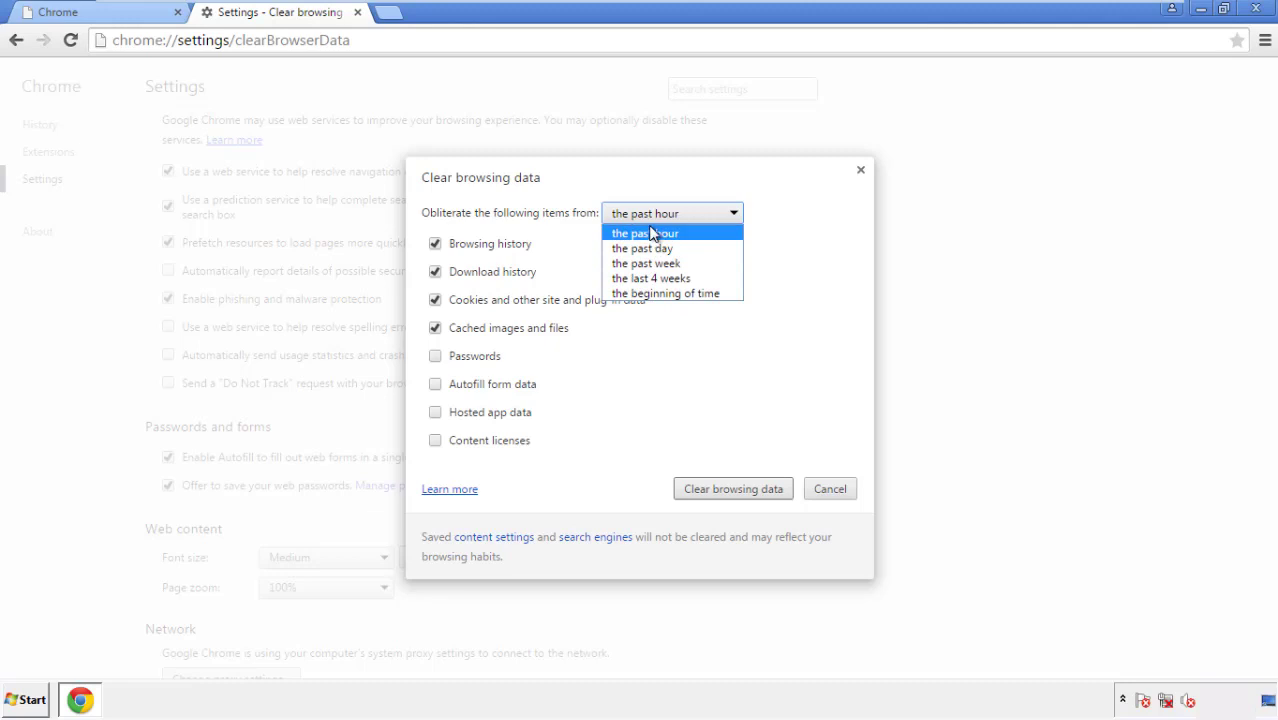
left_click(640, 294)
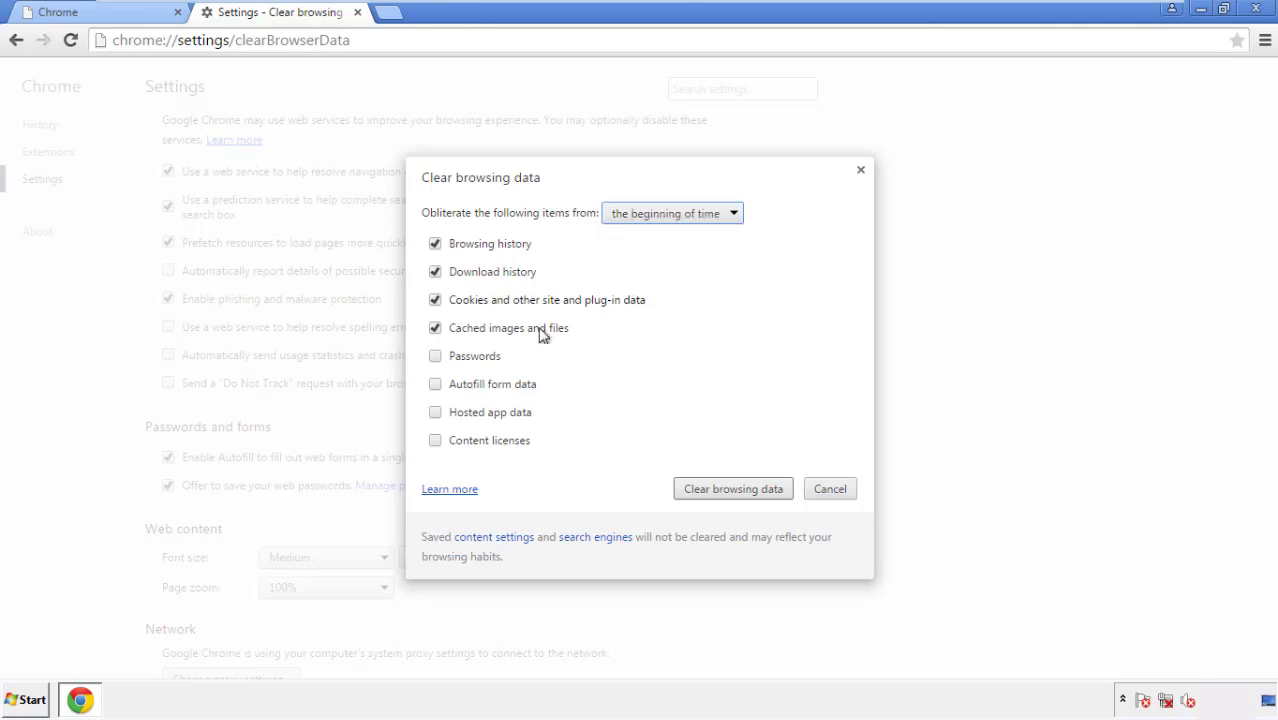
left_click(441, 384)
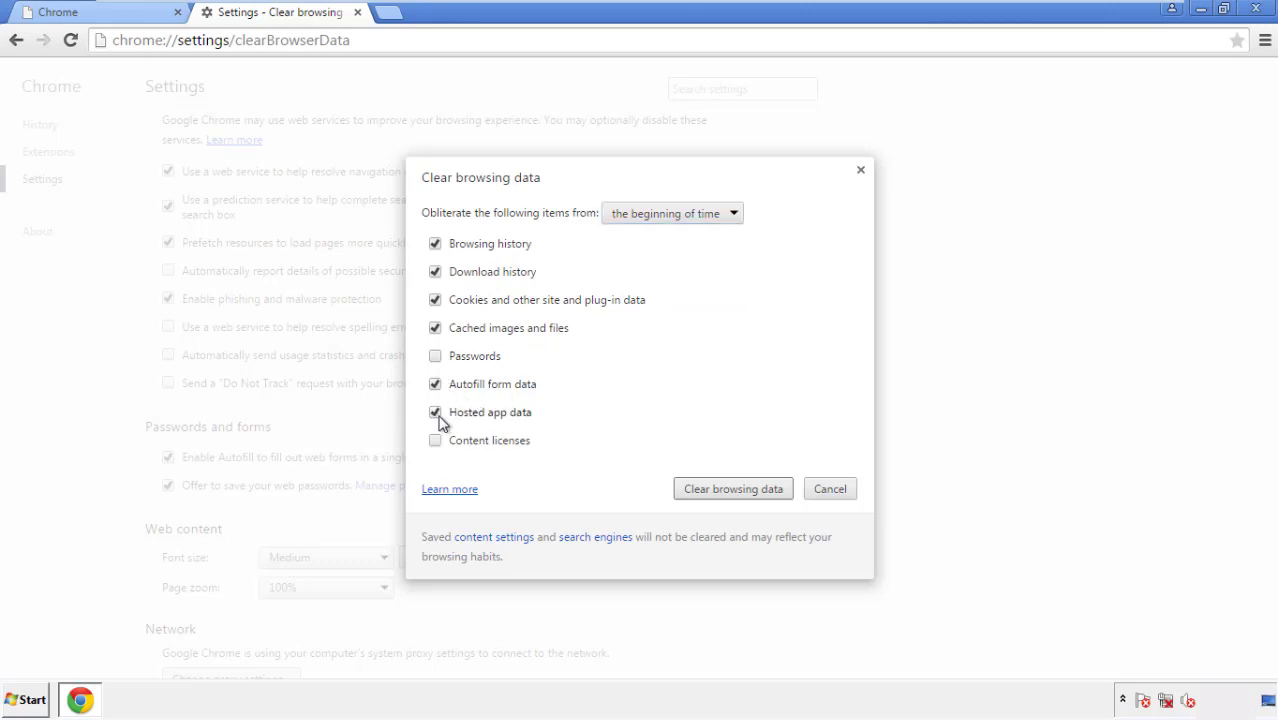
left_click(712, 489)
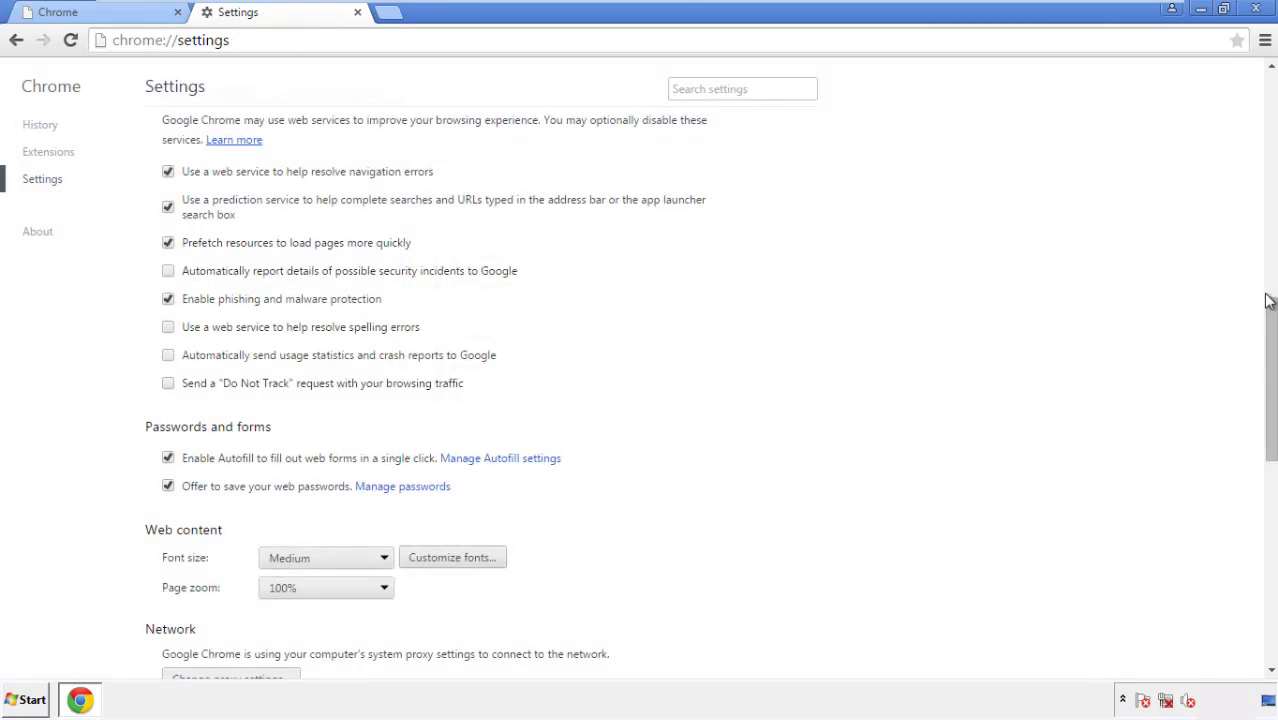
Reset Chrome's settings to their original defaults and close the browser
left_click_drag(1268, 300, 1270, 520)
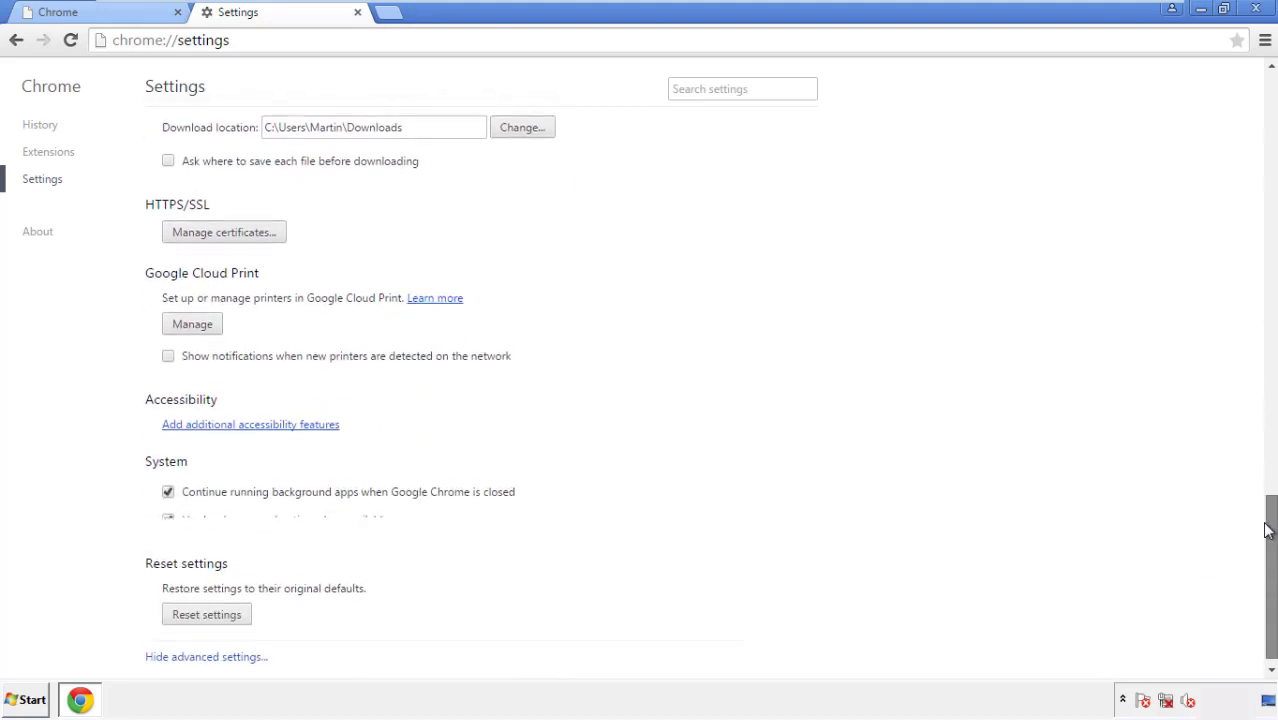
left_click(243, 607)
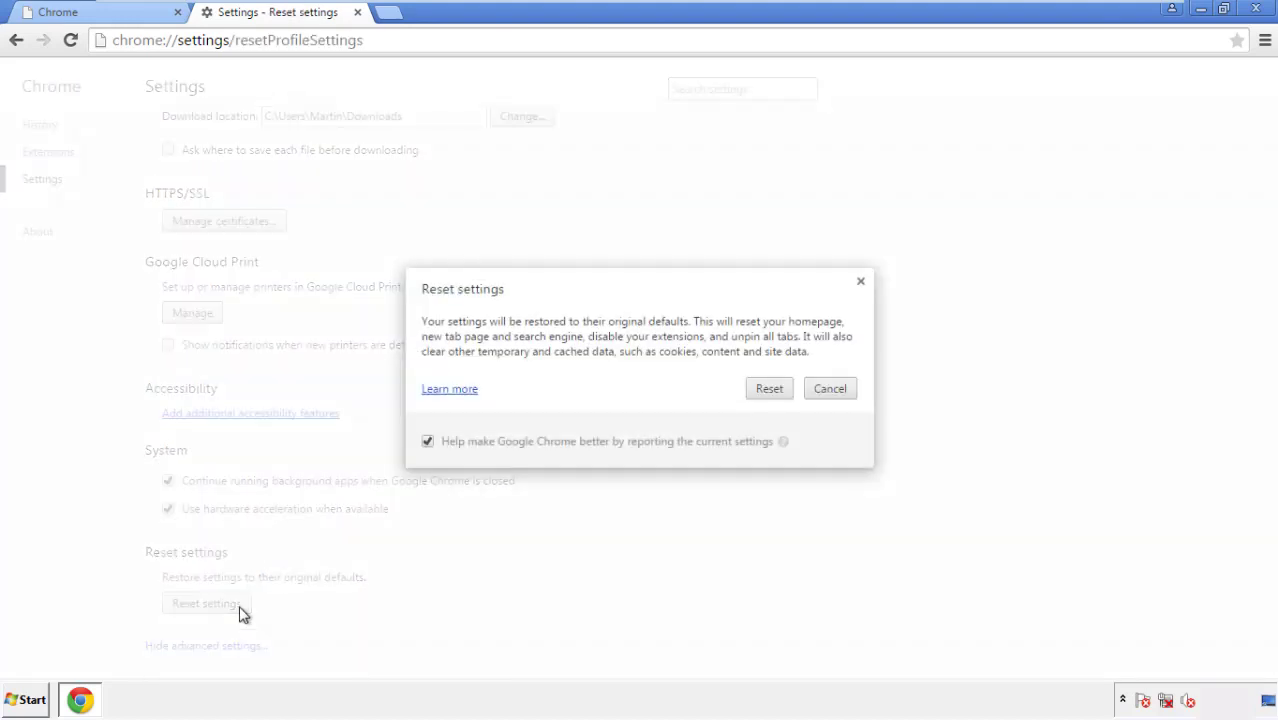
left_click(772, 395)
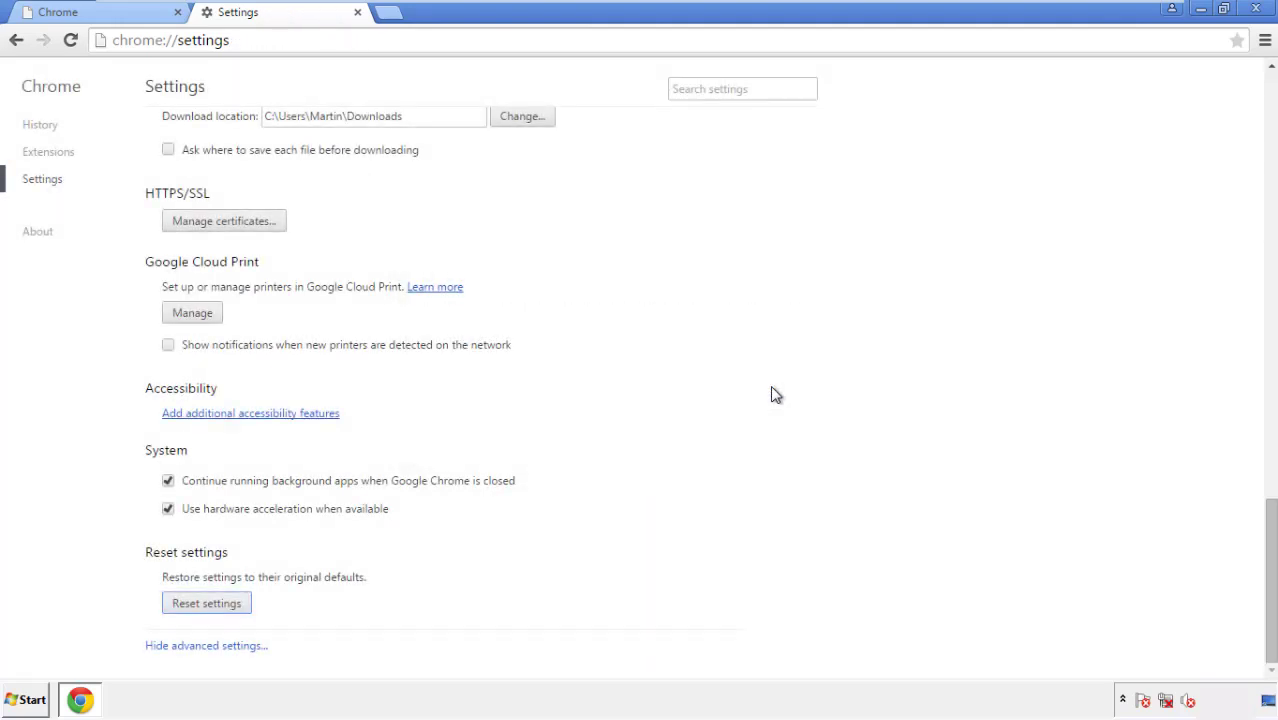
left_click(1255, 9)
Relaunch Firefox, remove the Search Mine extension from Add-ons, and close Firefox
left_click(700, 320)
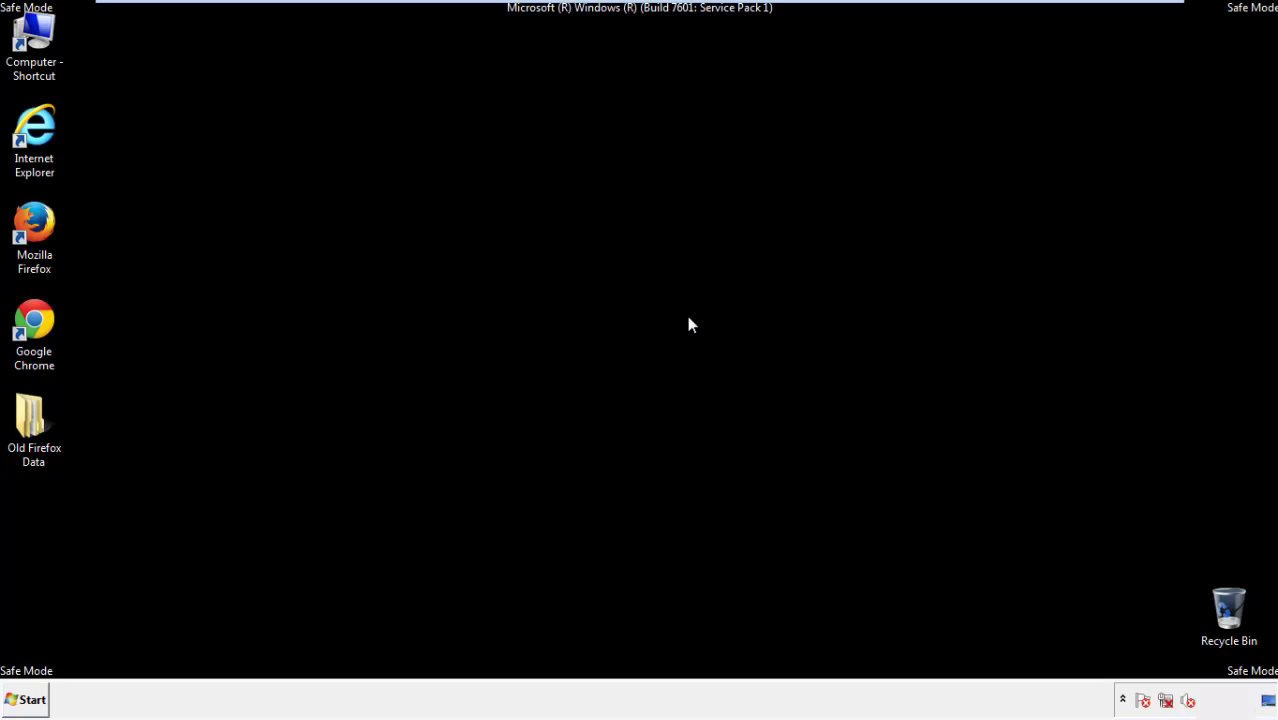
double_click(49, 252)
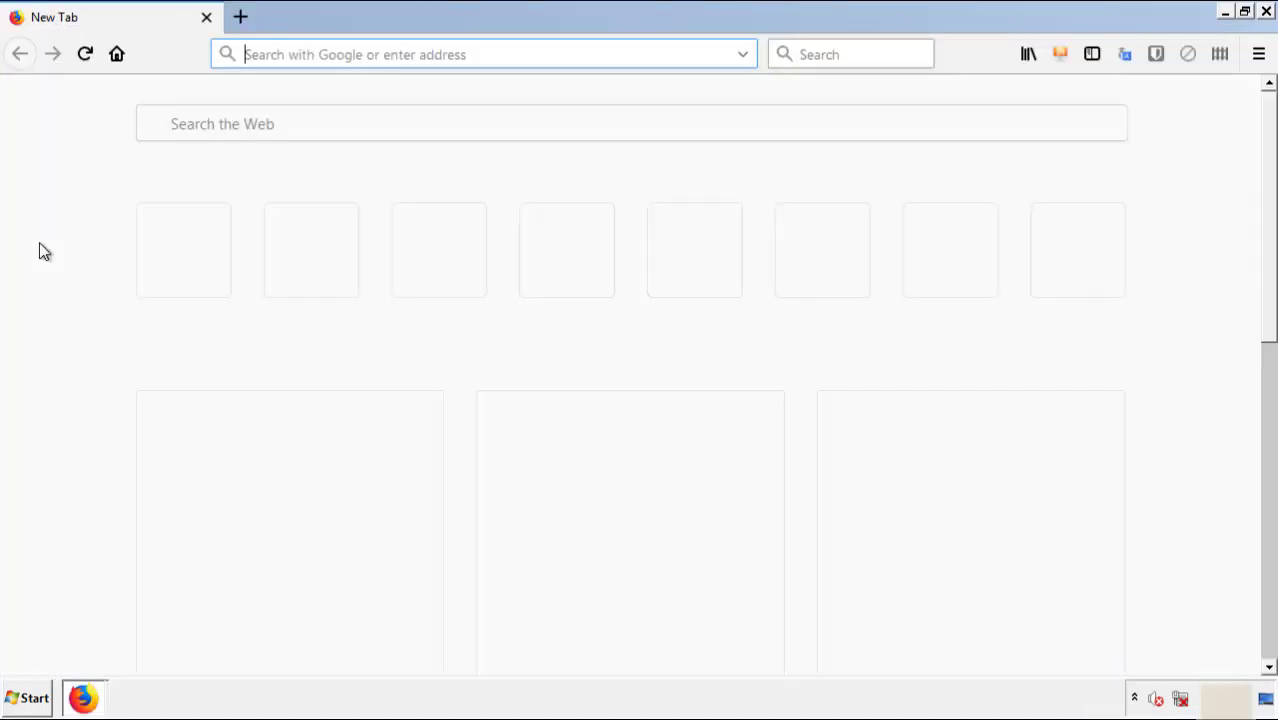
left_click(1258, 54)
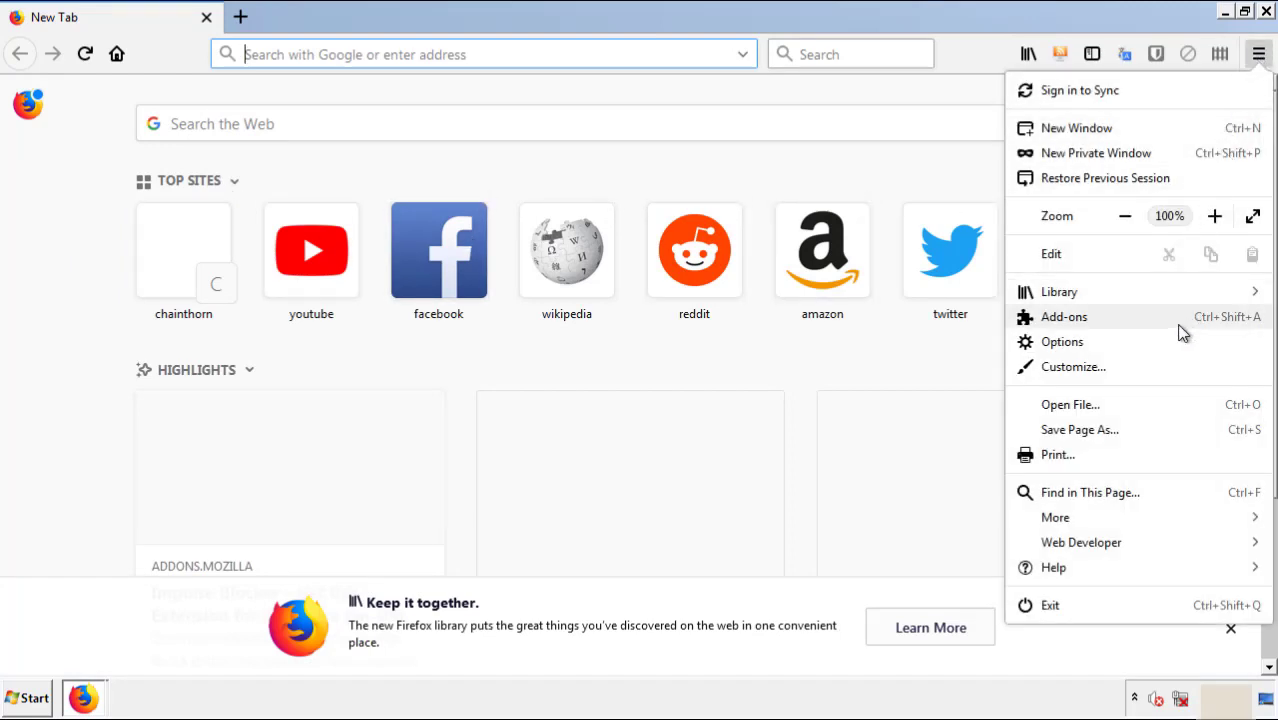
left_click(1070, 317)
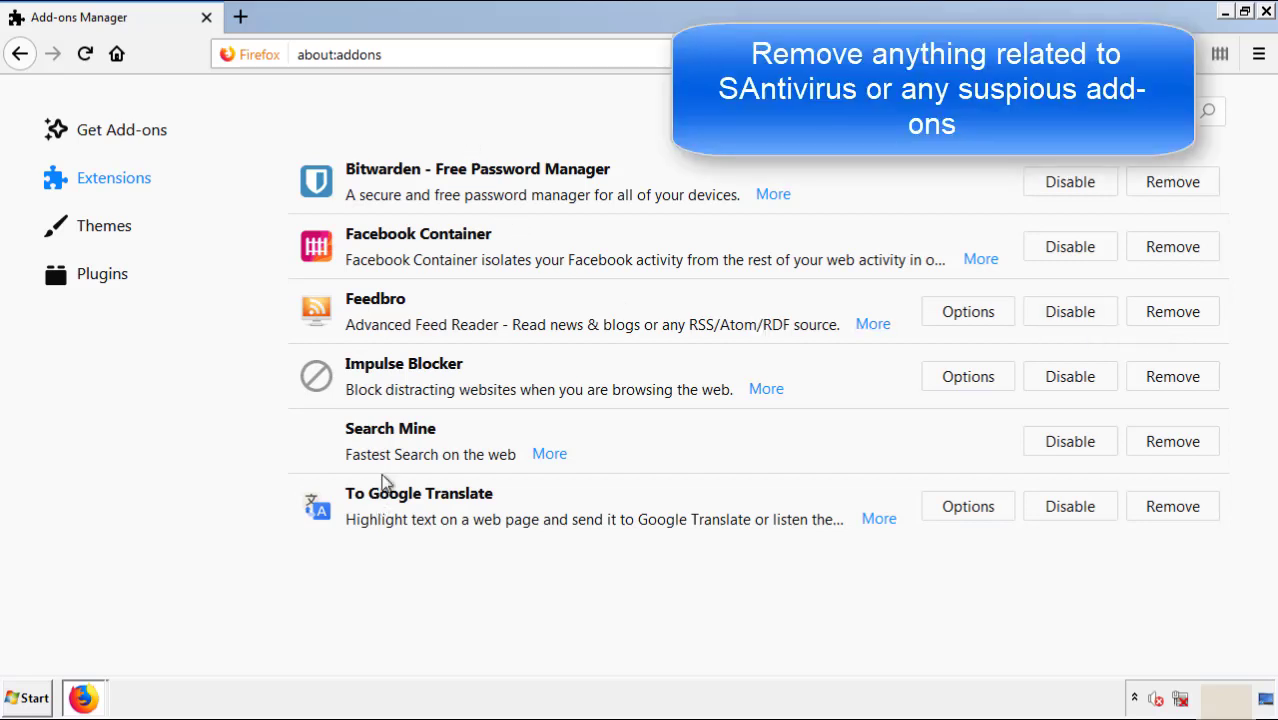
left_click(1168, 450)
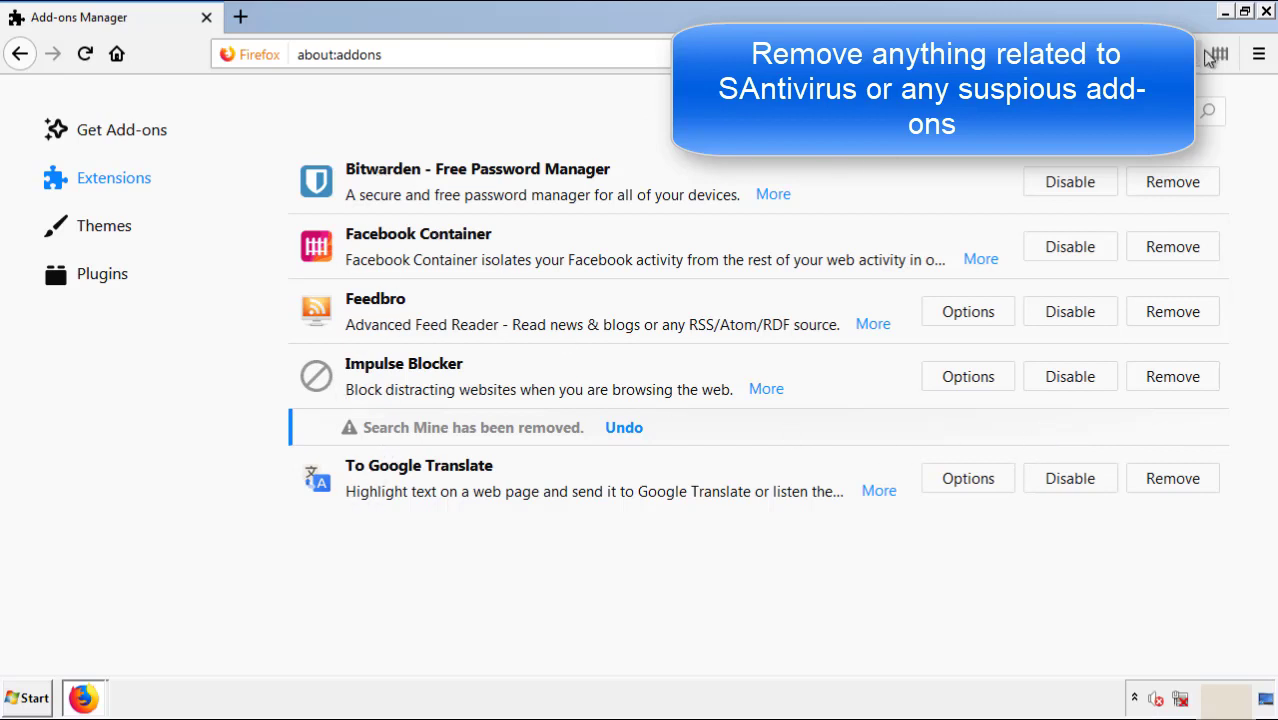
left_click(1267, 12)
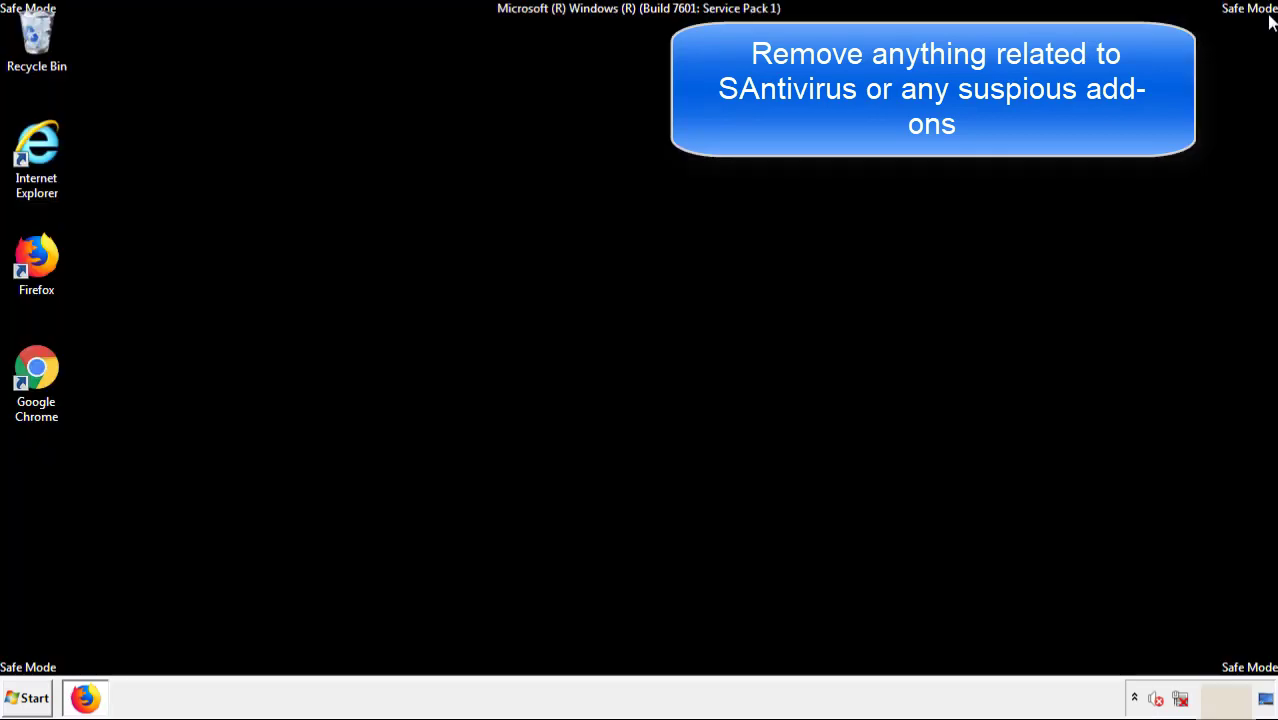
Relaunch Chrome and remove Search Mine from its Extensions list
double_click(37, 385)
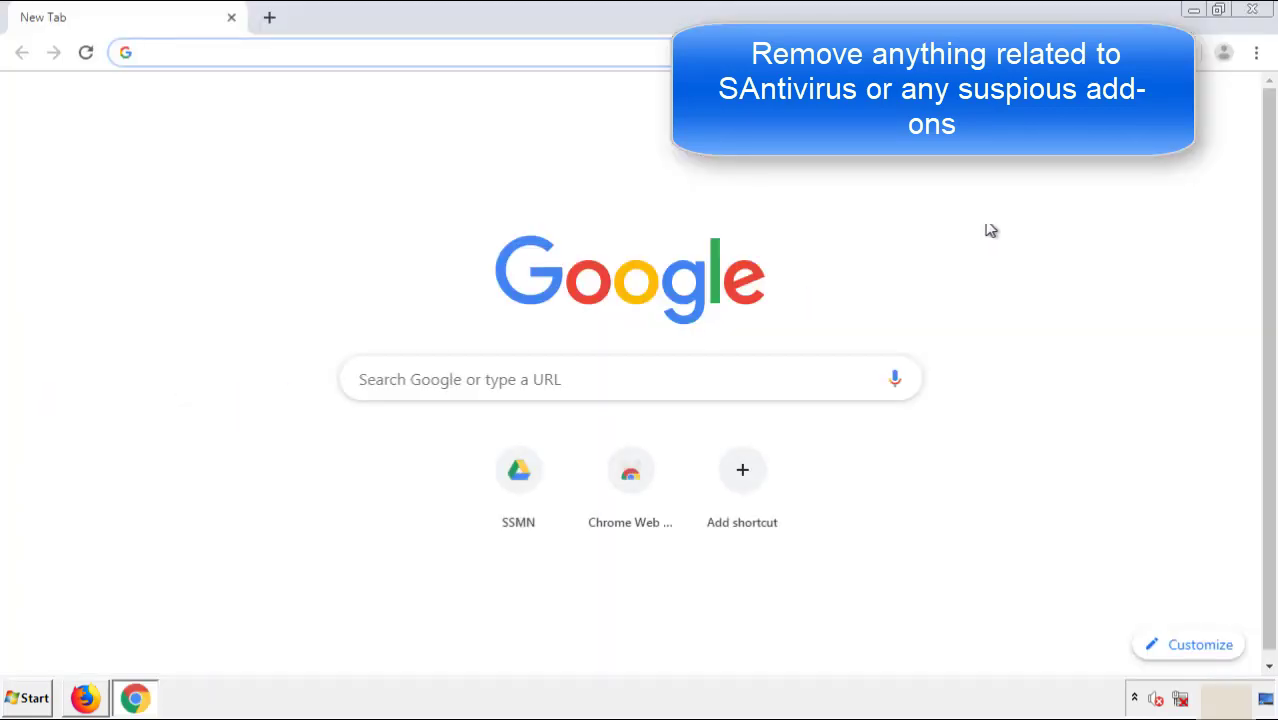
left_click(1256, 52)
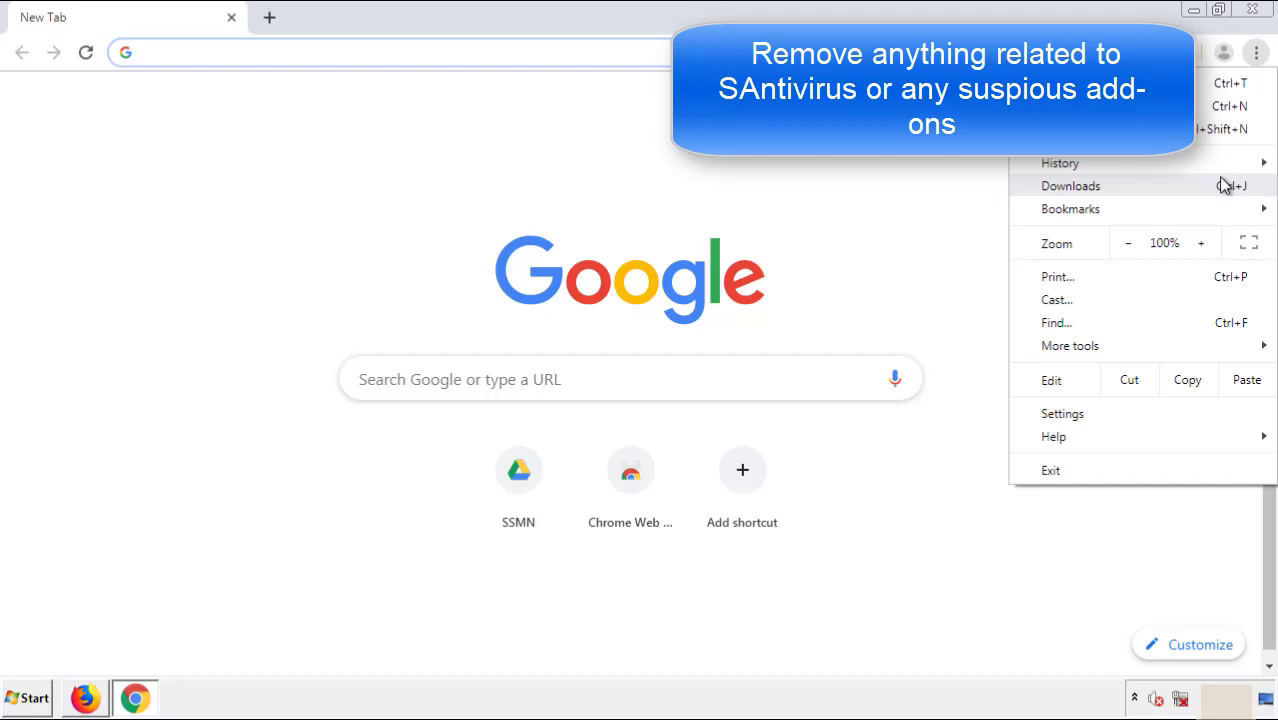
mouse_move(1070, 345)
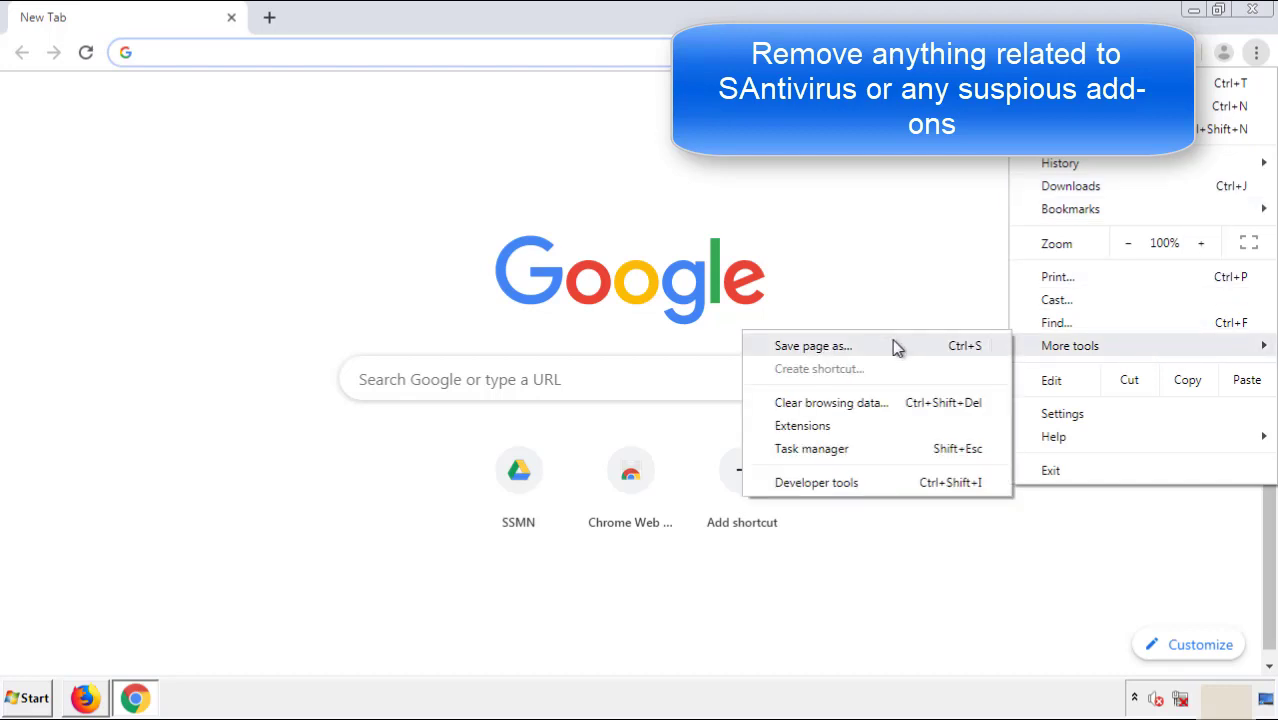
left_click(818, 425)
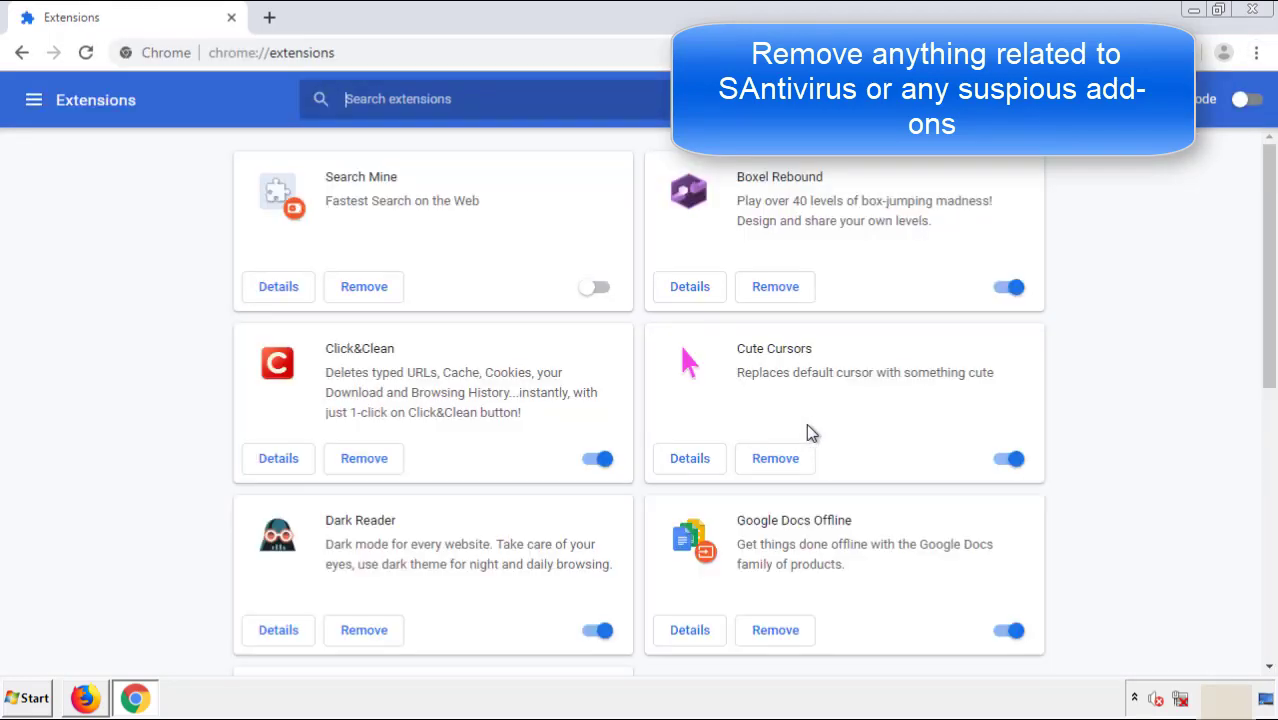
scroll(360, 325, "down", 7)
scroll(485, 365, "up", 7)
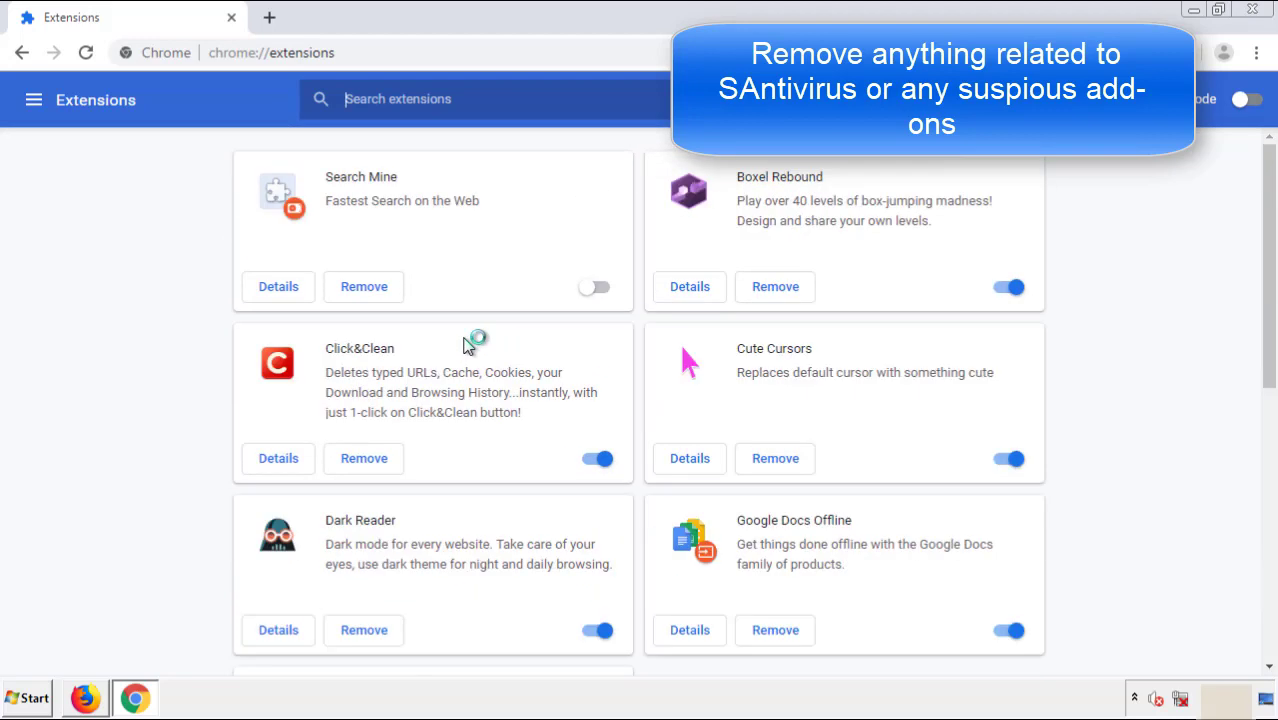
left_click(364, 287)
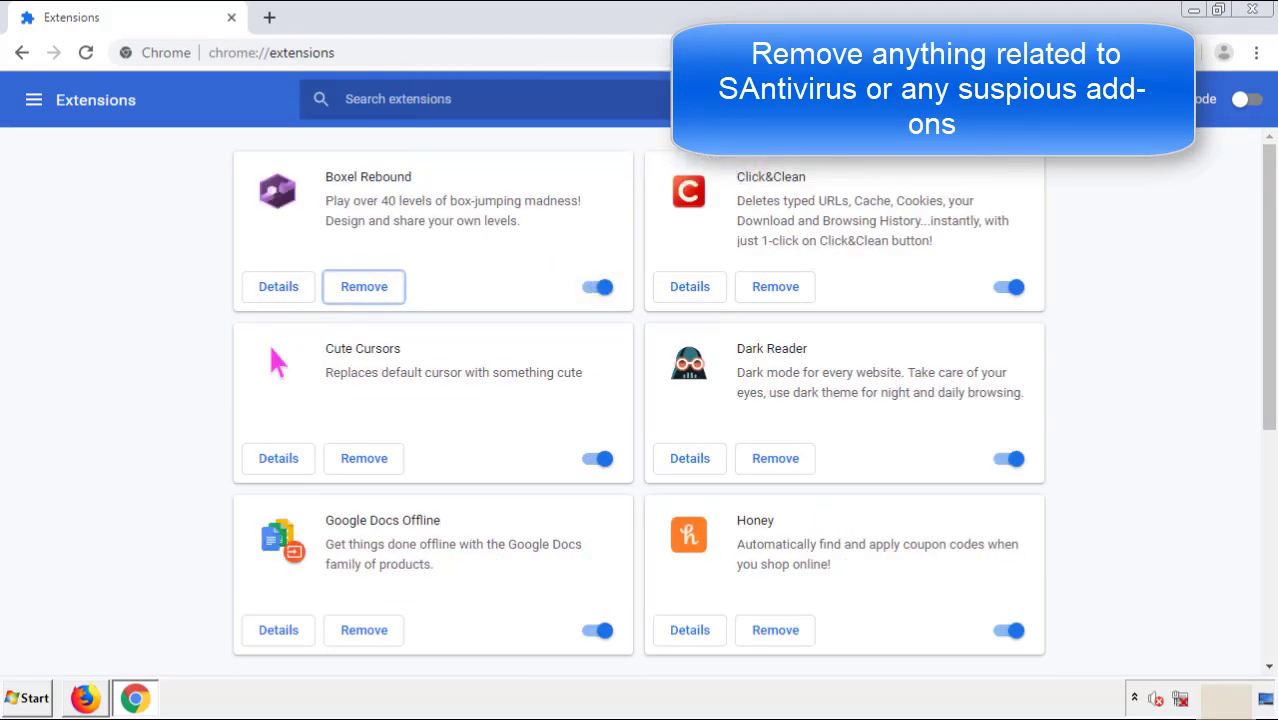
Close Google Chrome, then restart Windows 7 from the Start menu's Shut down options
left_click(1255, 11)
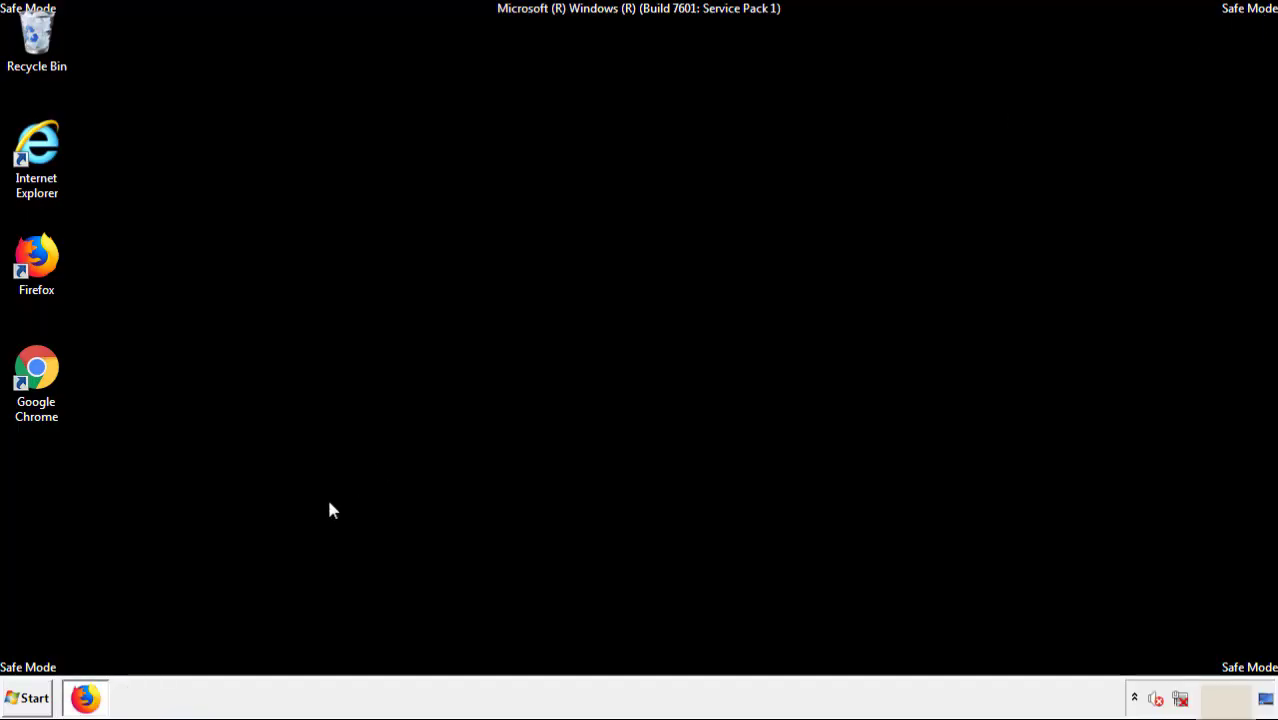
left_click(25, 698)
mouse_move(343, 654)
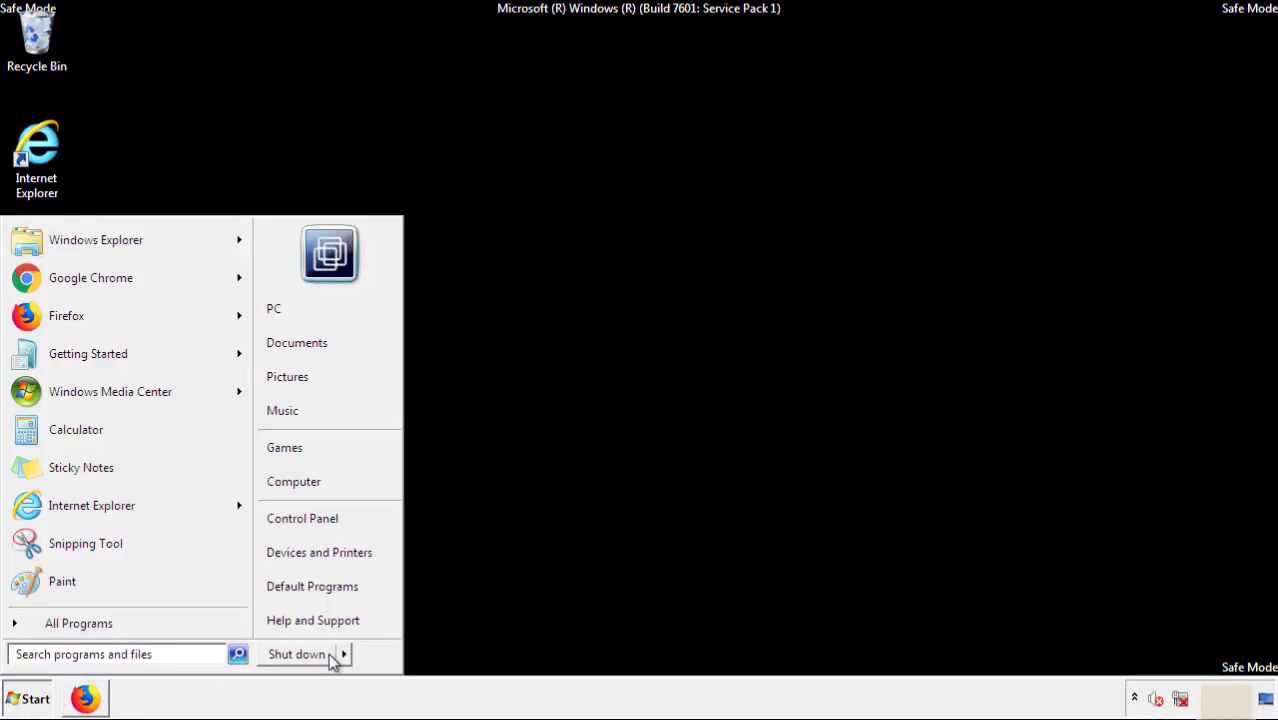
left_click(398, 657)
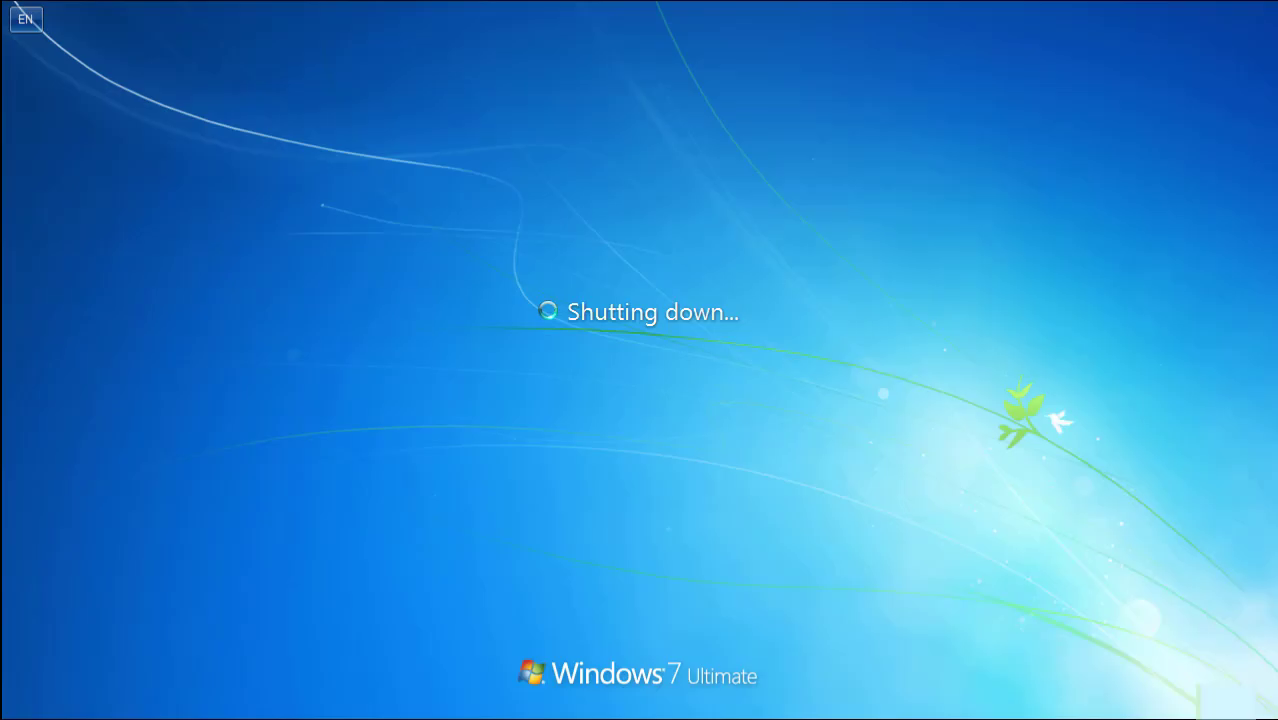